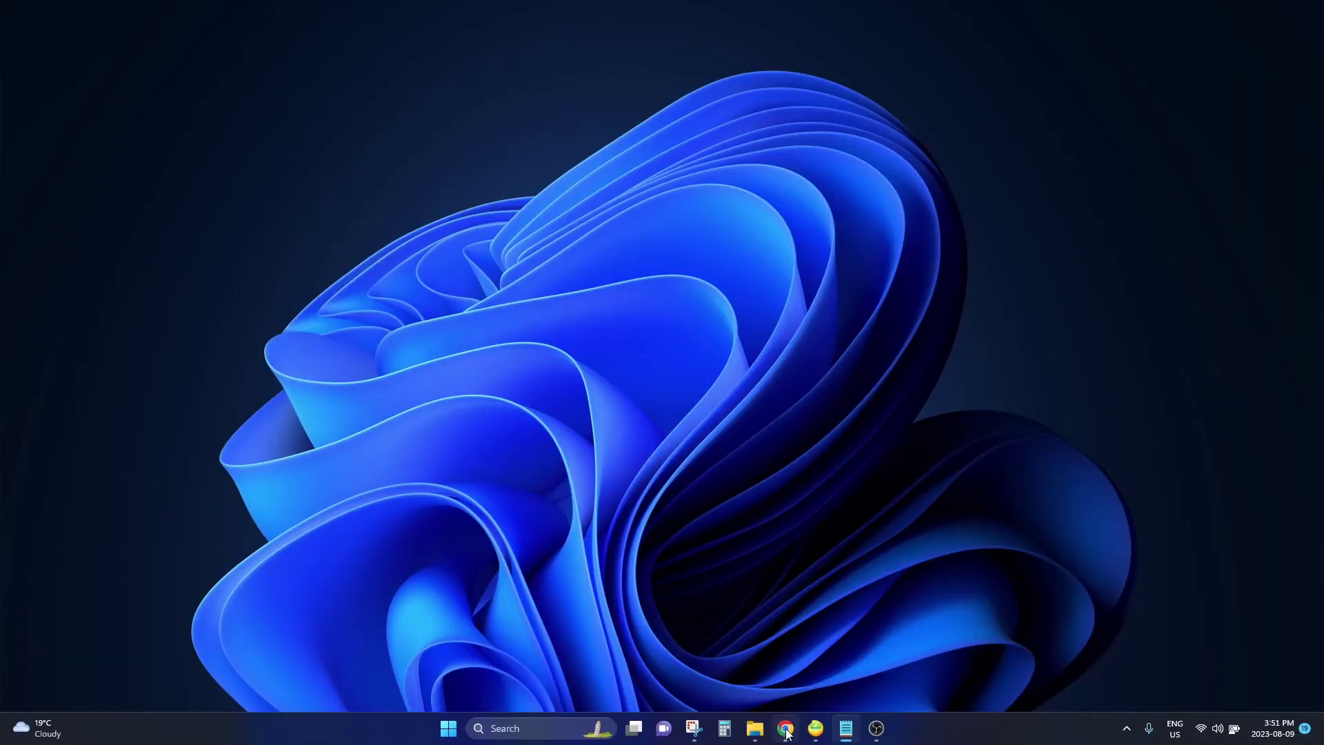
- Download winx-mediatrans-setup.exe from the WinX MediaTrans page in Chrome, saving it to the Desktop
mouse_move(786, 728)
click(785, 649)
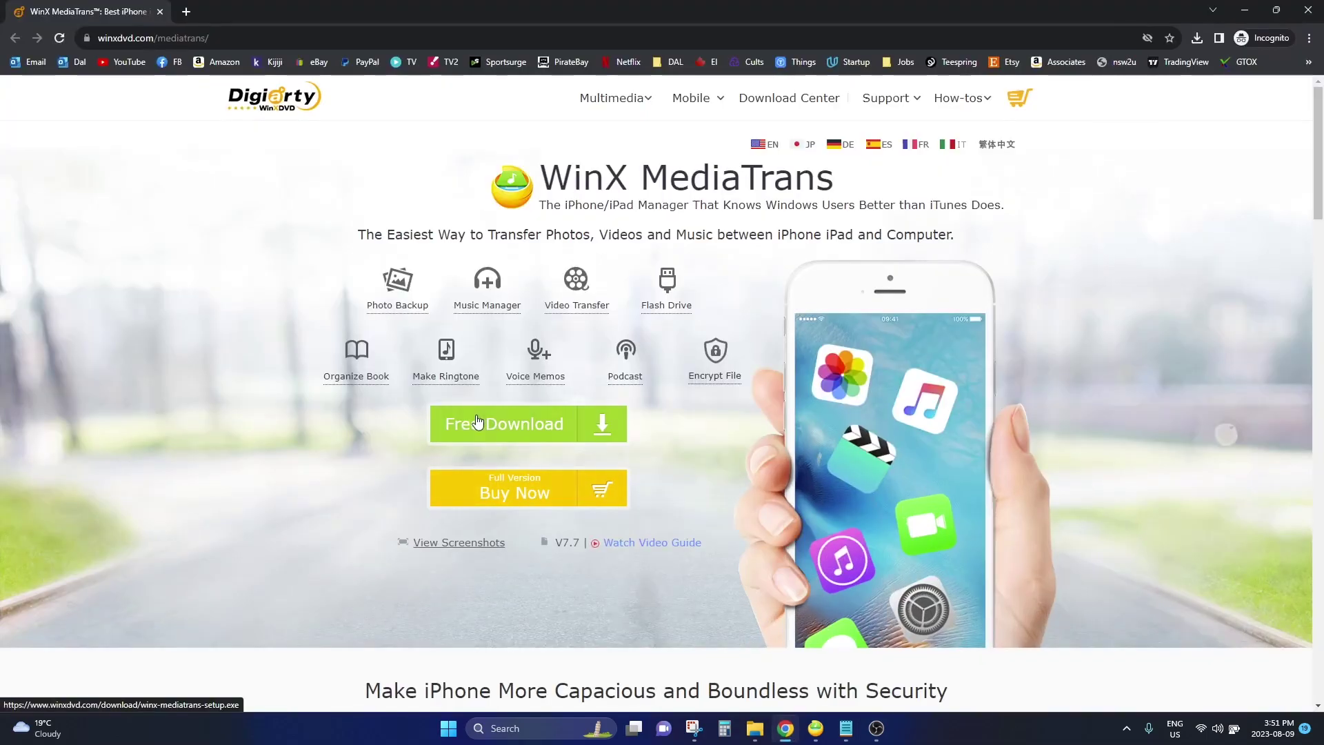
click(529, 428)
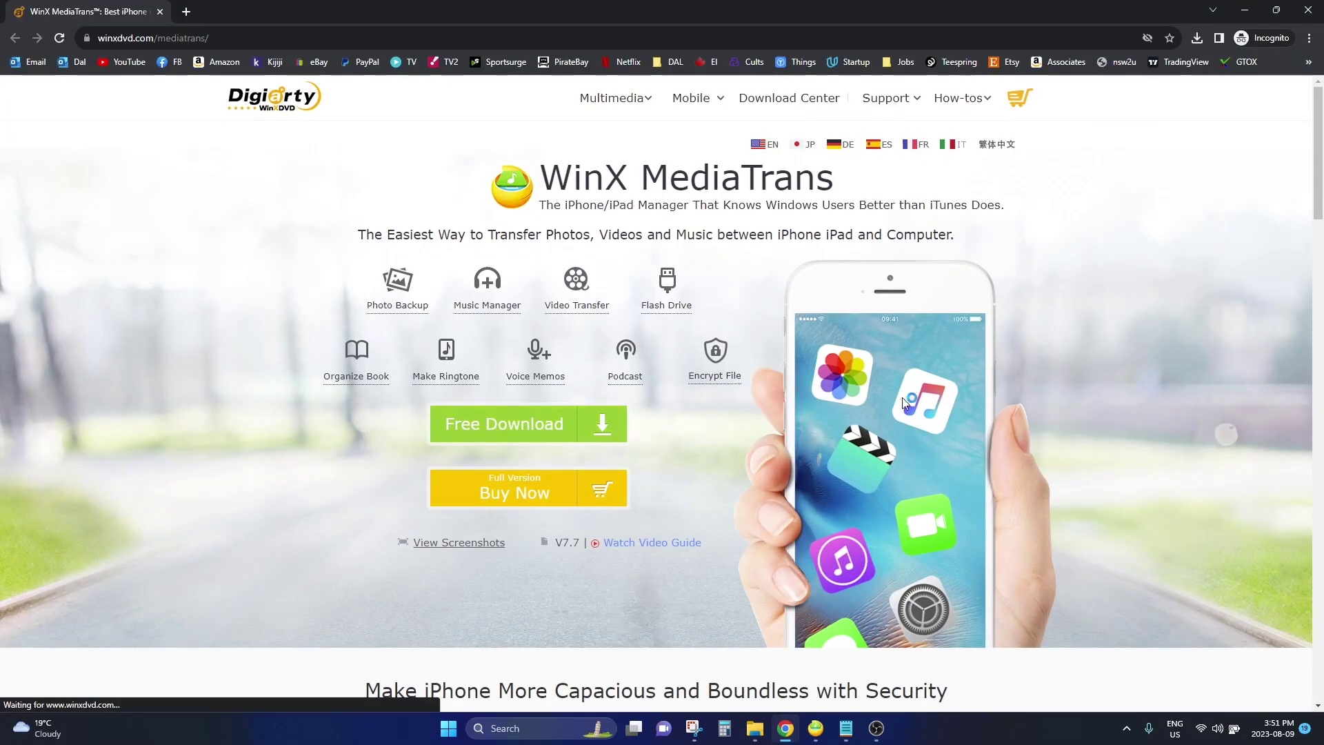
click(58, 157)
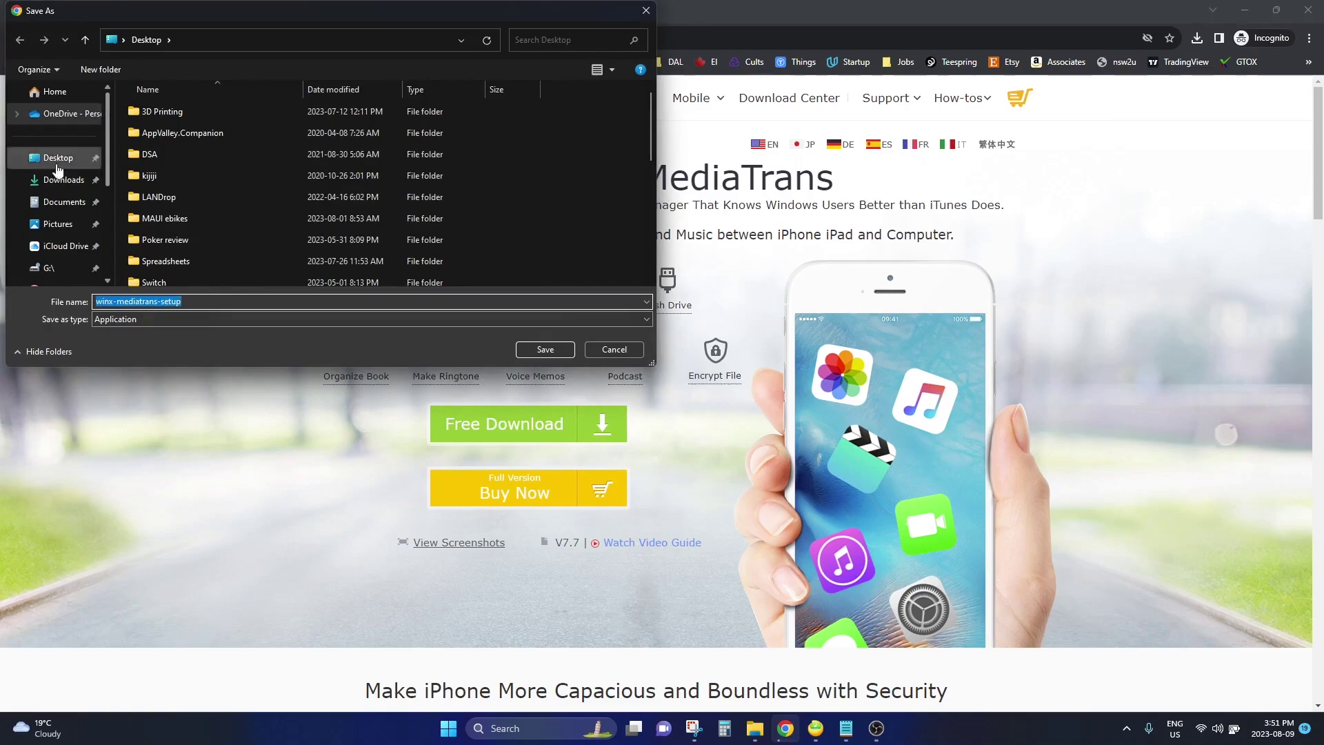
click(545, 349)
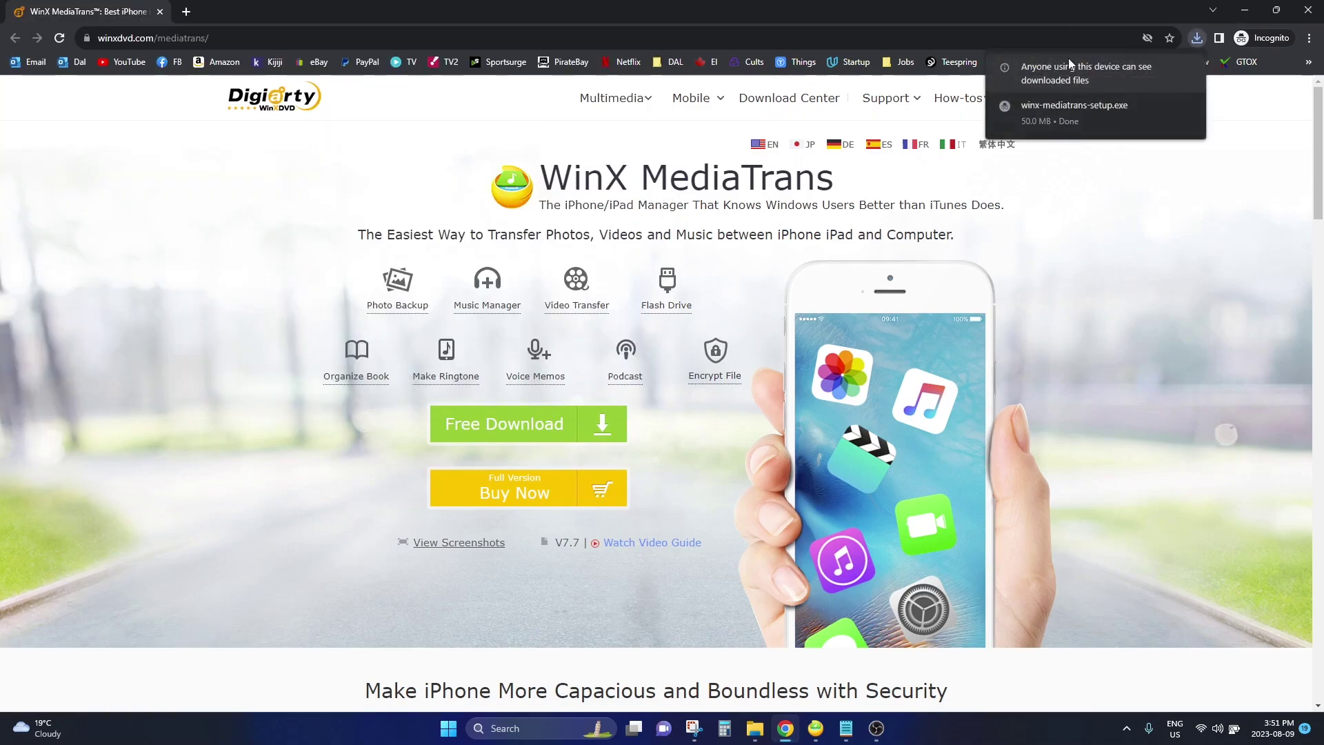
- Run winx-mediatrans-setup.exe, install WinX MediaTrans and launch it to the iPhone-detected main window
click(1053, 109)
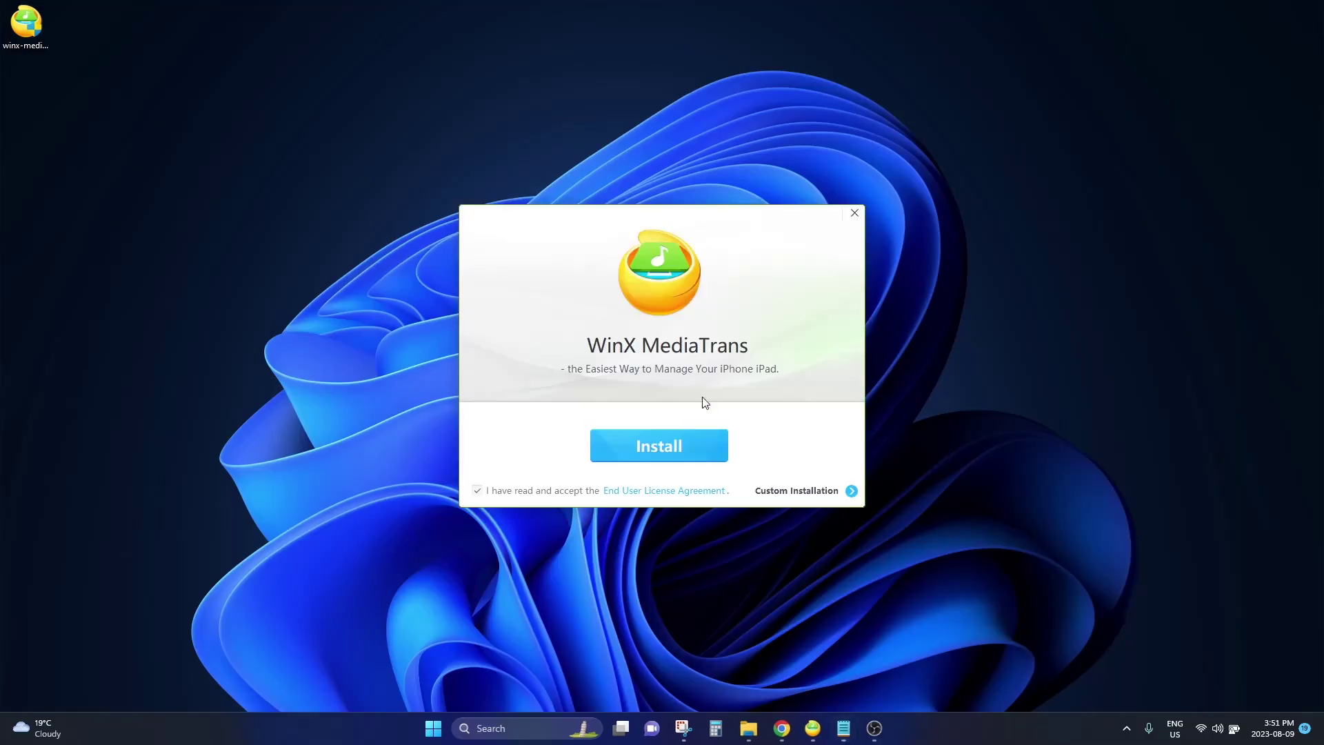
click(650, 454)
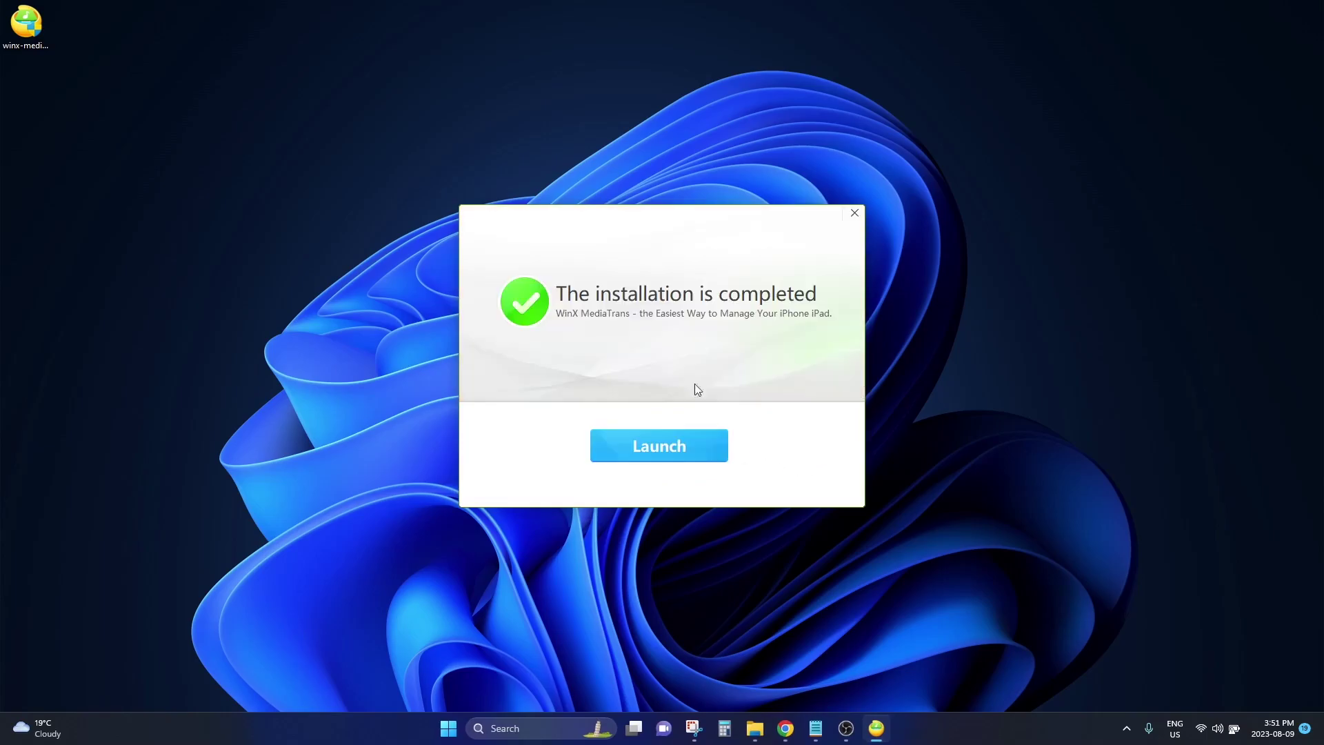
click(673, 447)
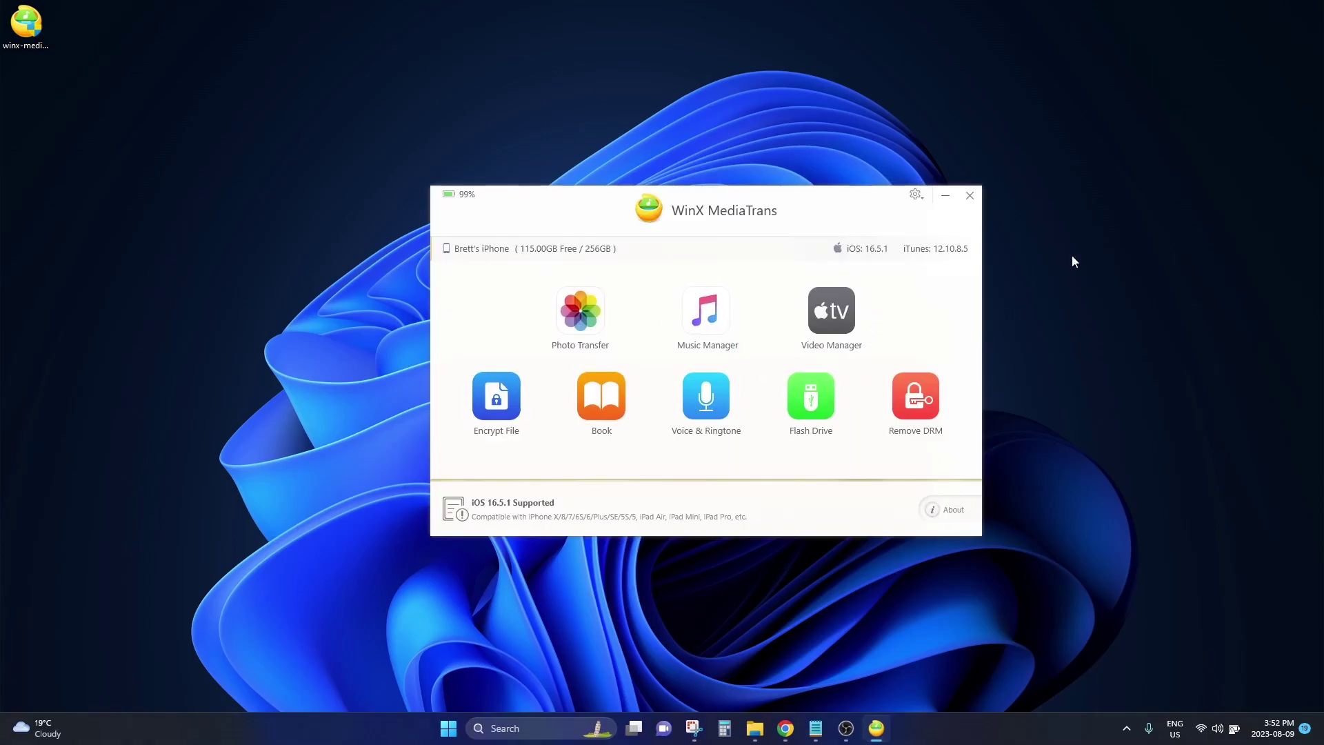
drag(282, 121, 1179, 589)
- Drag New Text Document from the desktop into the Flash Drive's General Storage list
click(814, 400)
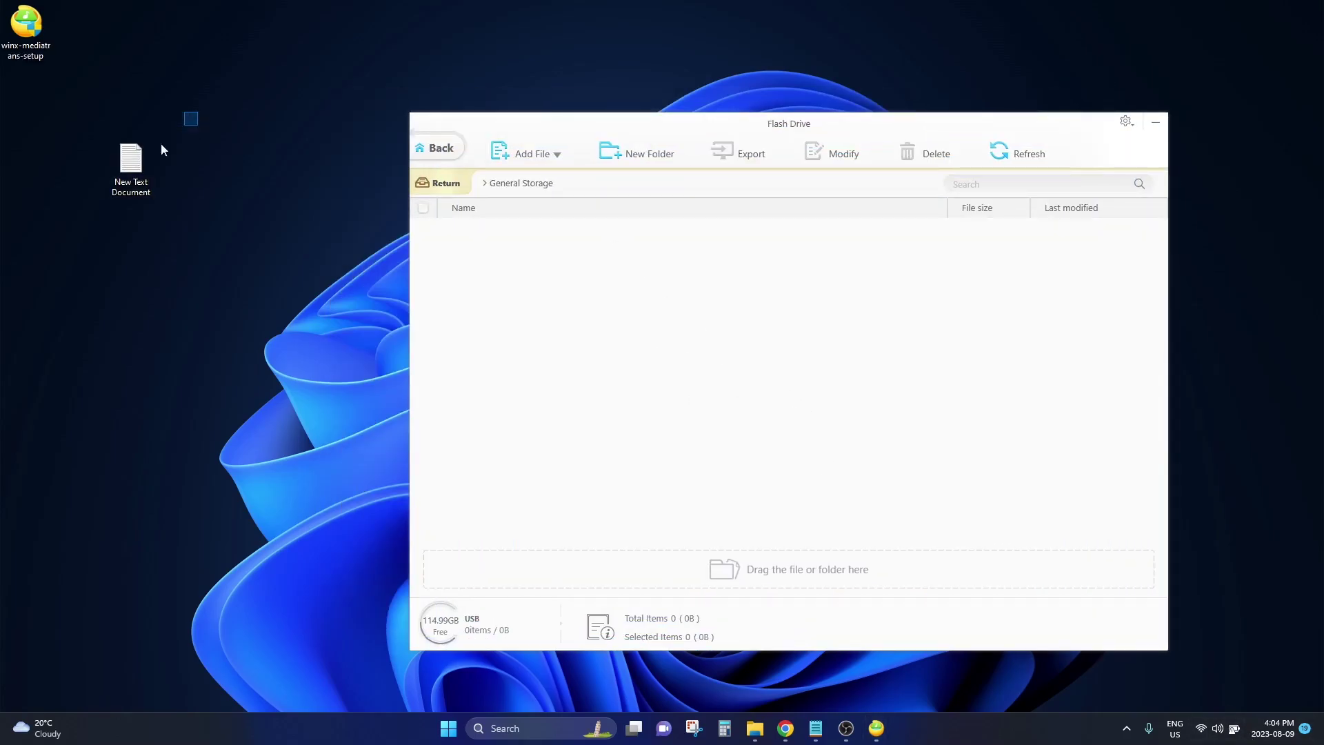
drag(198, 112, 105, 178)
click(149, 161)
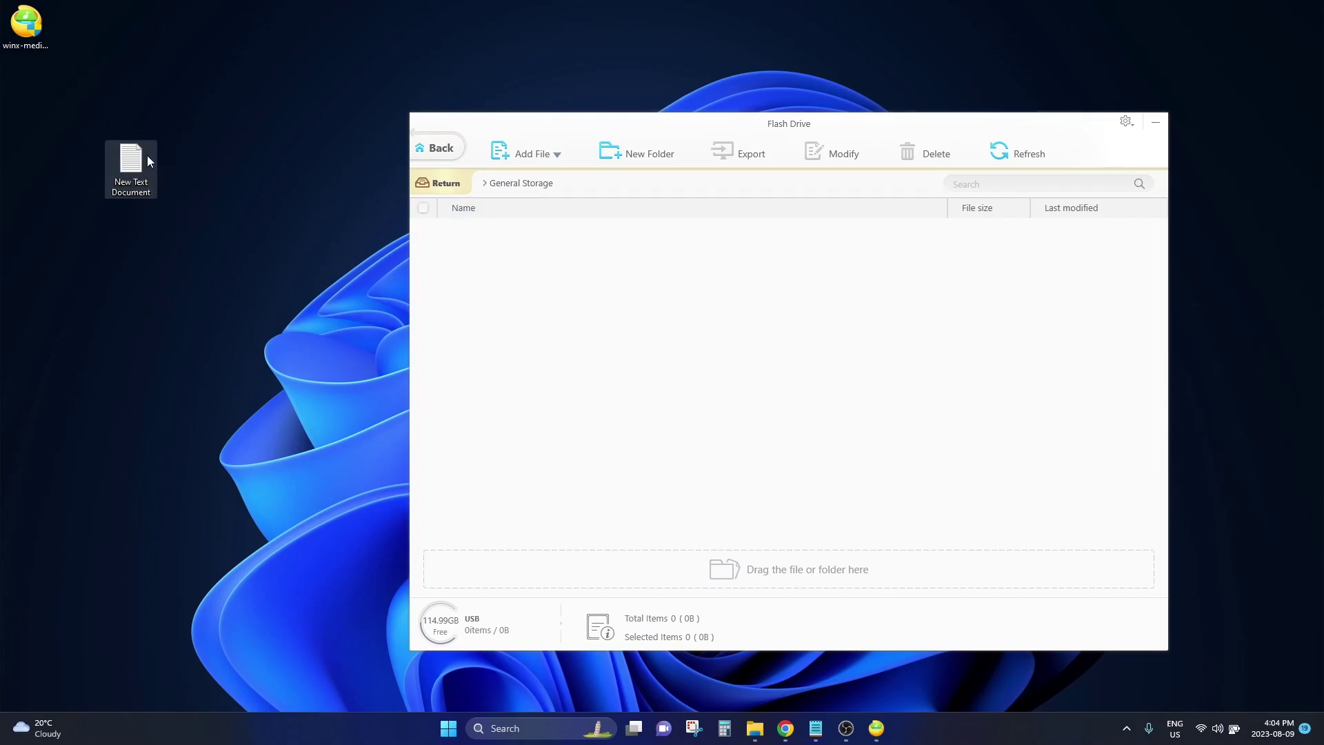
drag(123, 178, 738, 439)
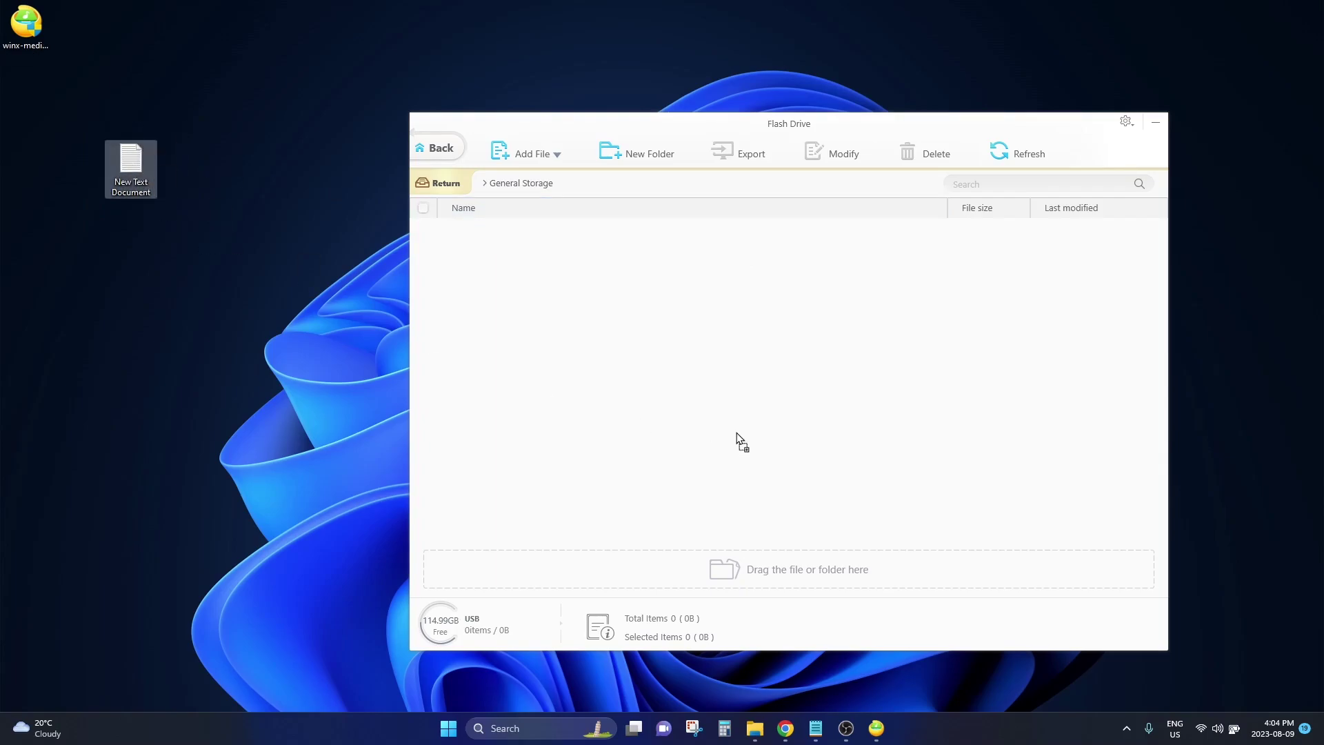
drag(593, 281, 615, 281)
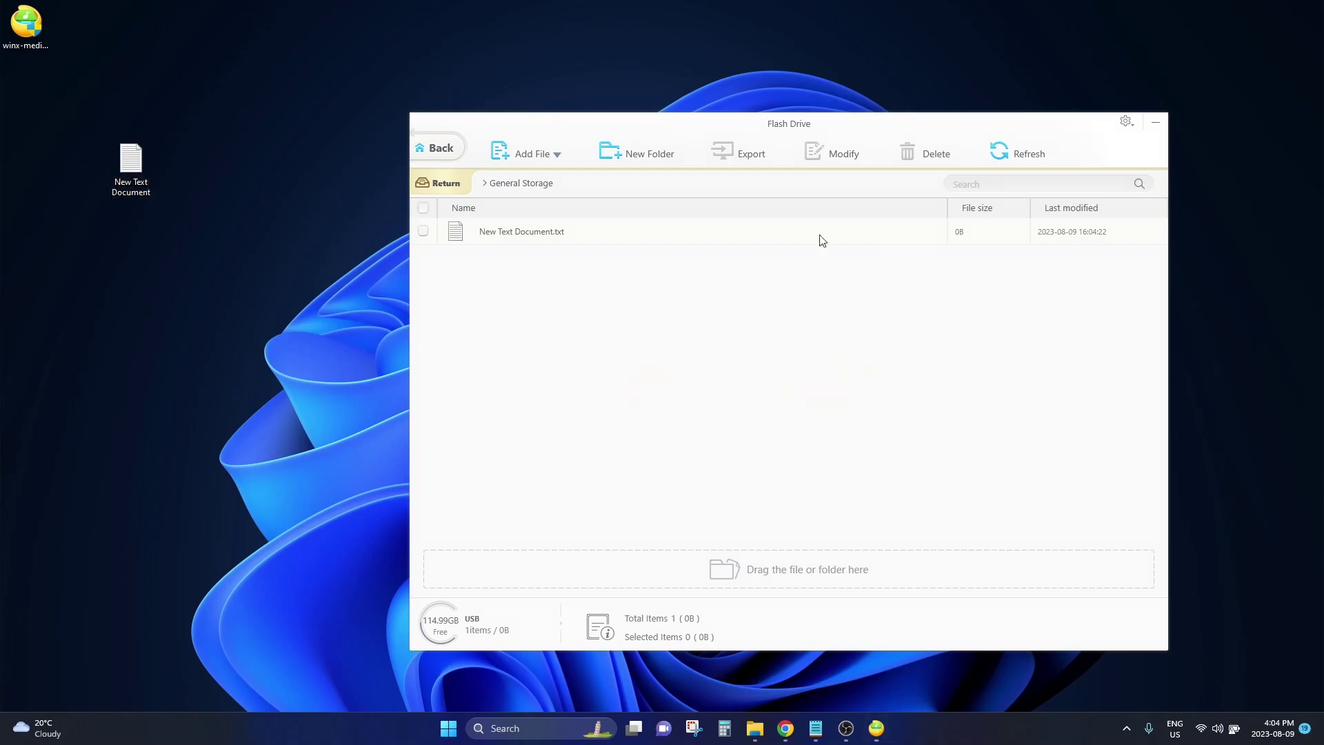
click(560, 231)
click(547, 257)
click(565, 233)
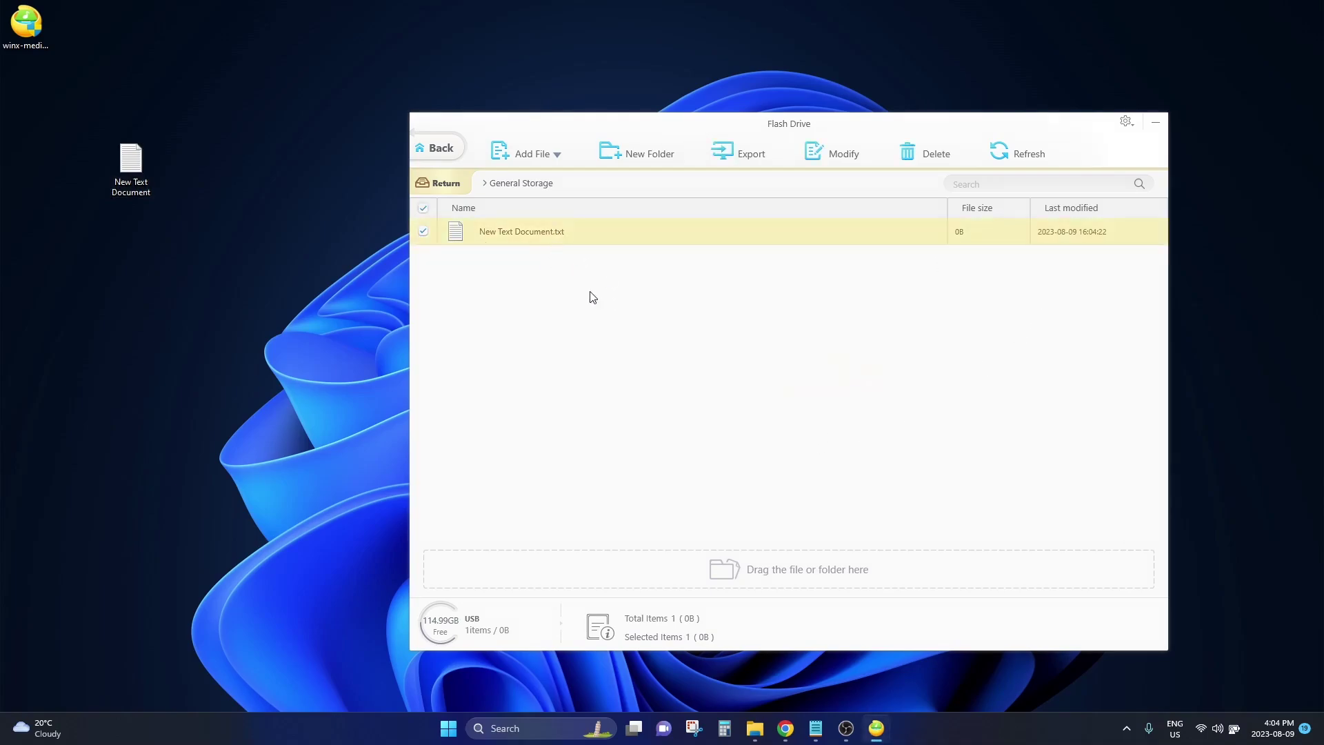
click(572, 263)
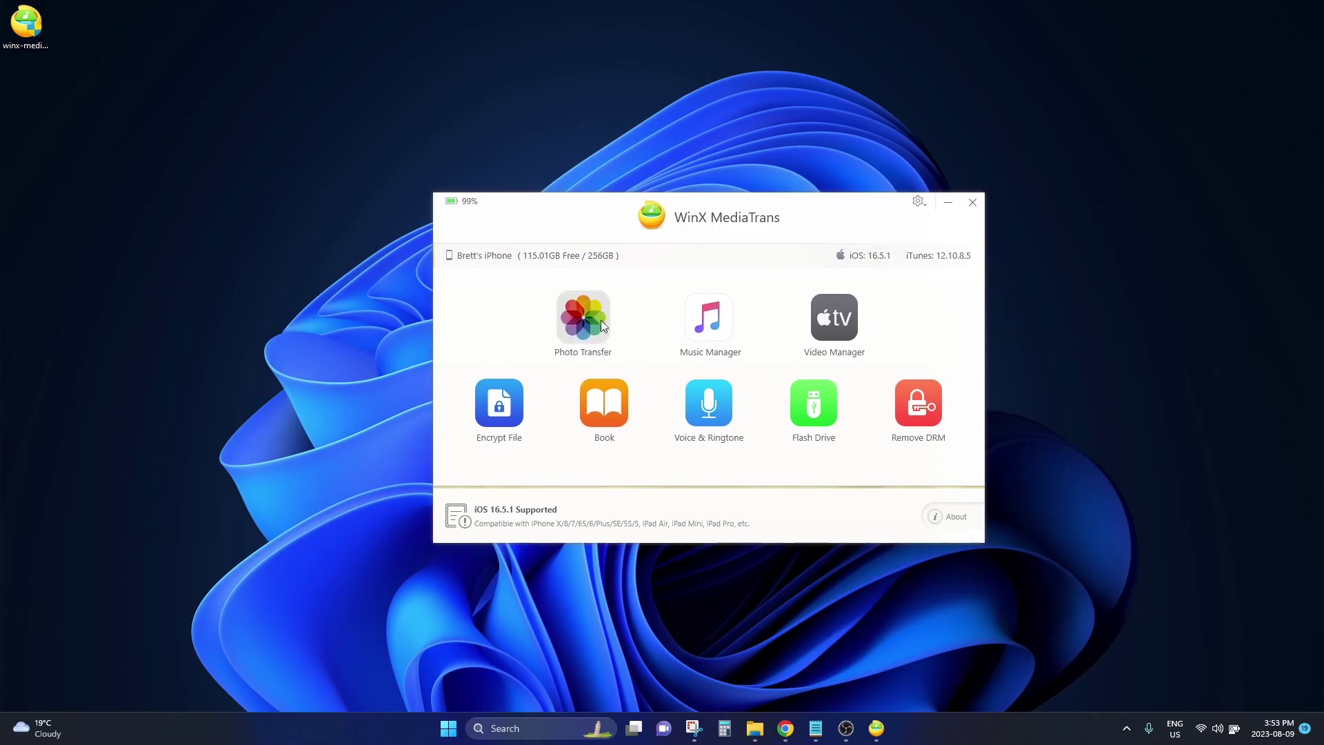
- In Photo Transfer, tick the tacos photo in PV Mexico 2022 and export it as IMG_4949
click(601, 320)
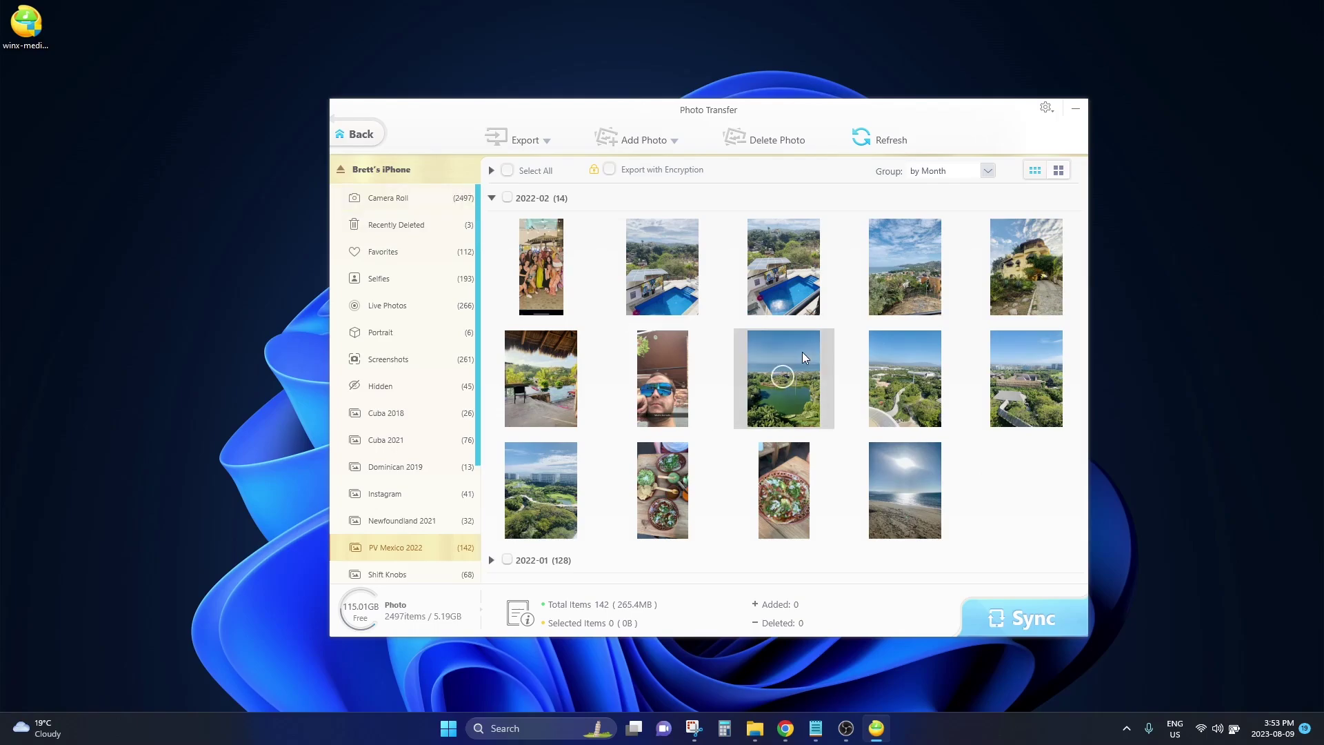
scroll(465, 407, down, 3)
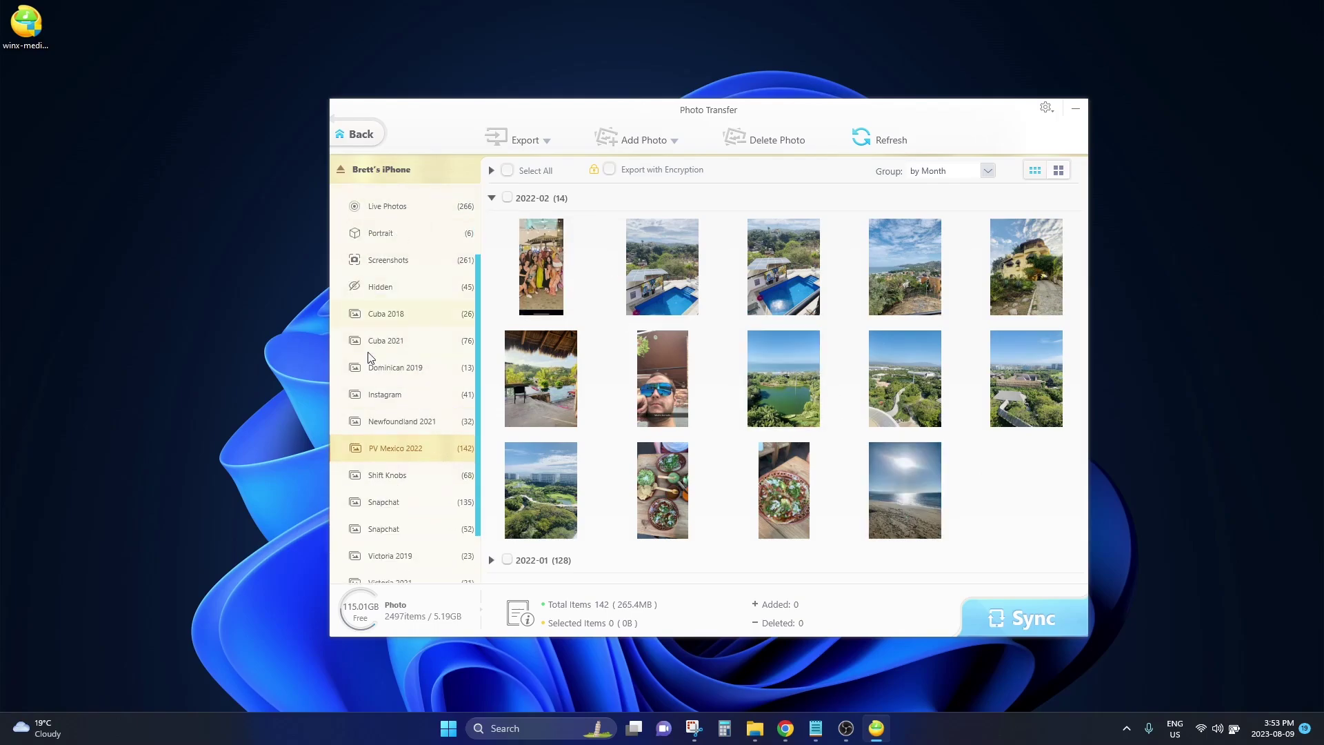
scroll(448, 371, up, 3)
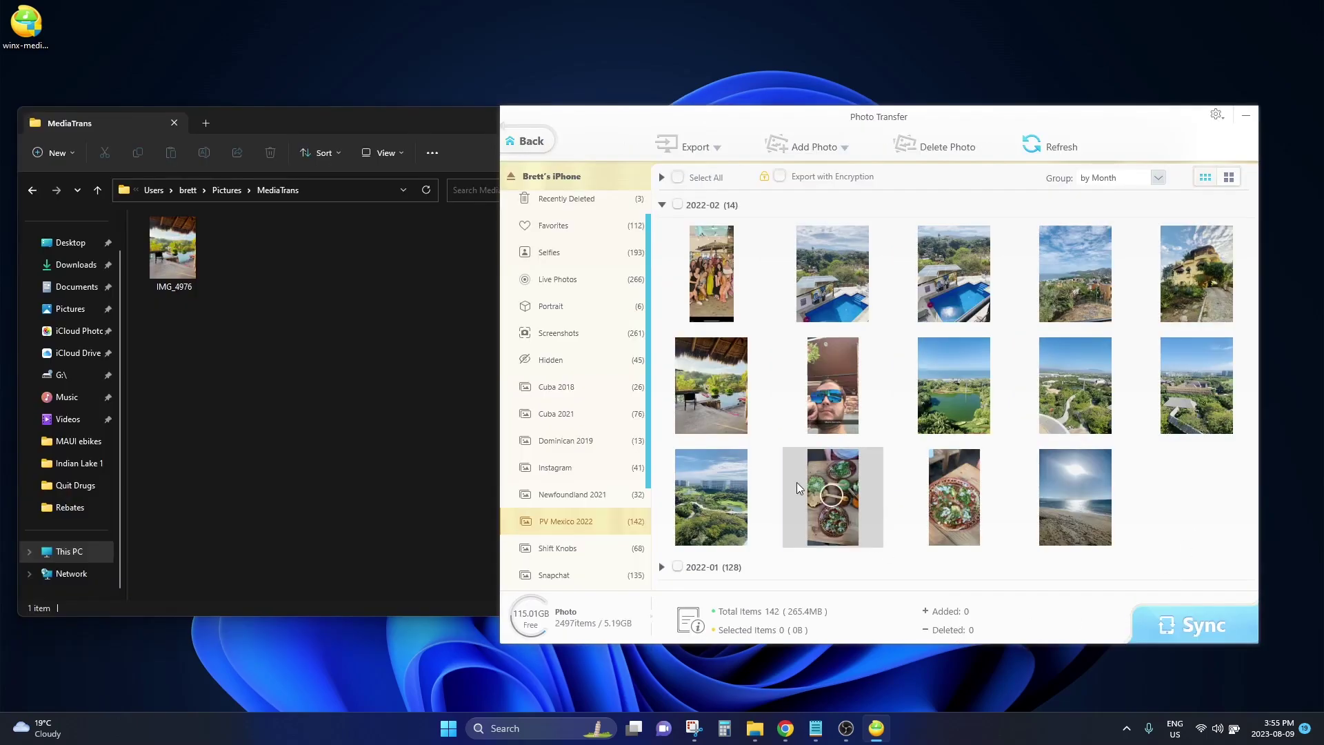
click(832, 493)
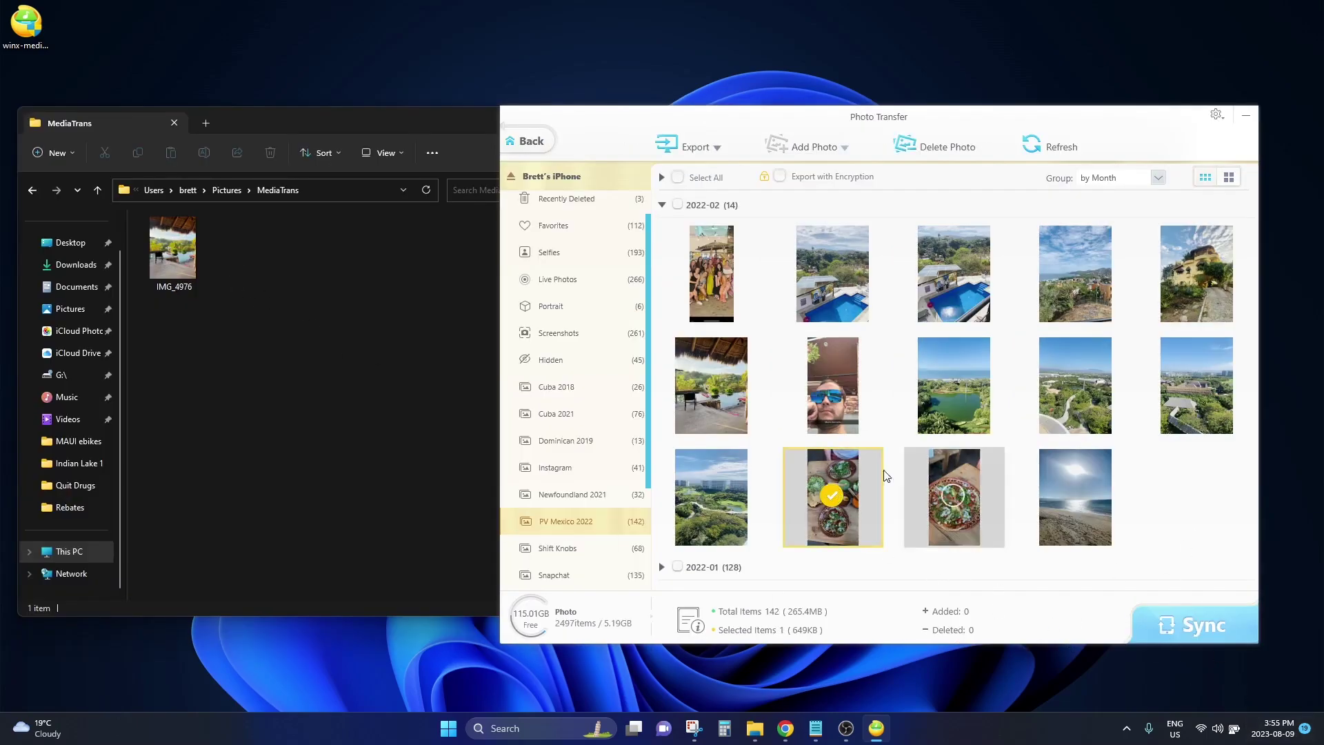
click(693, 145)
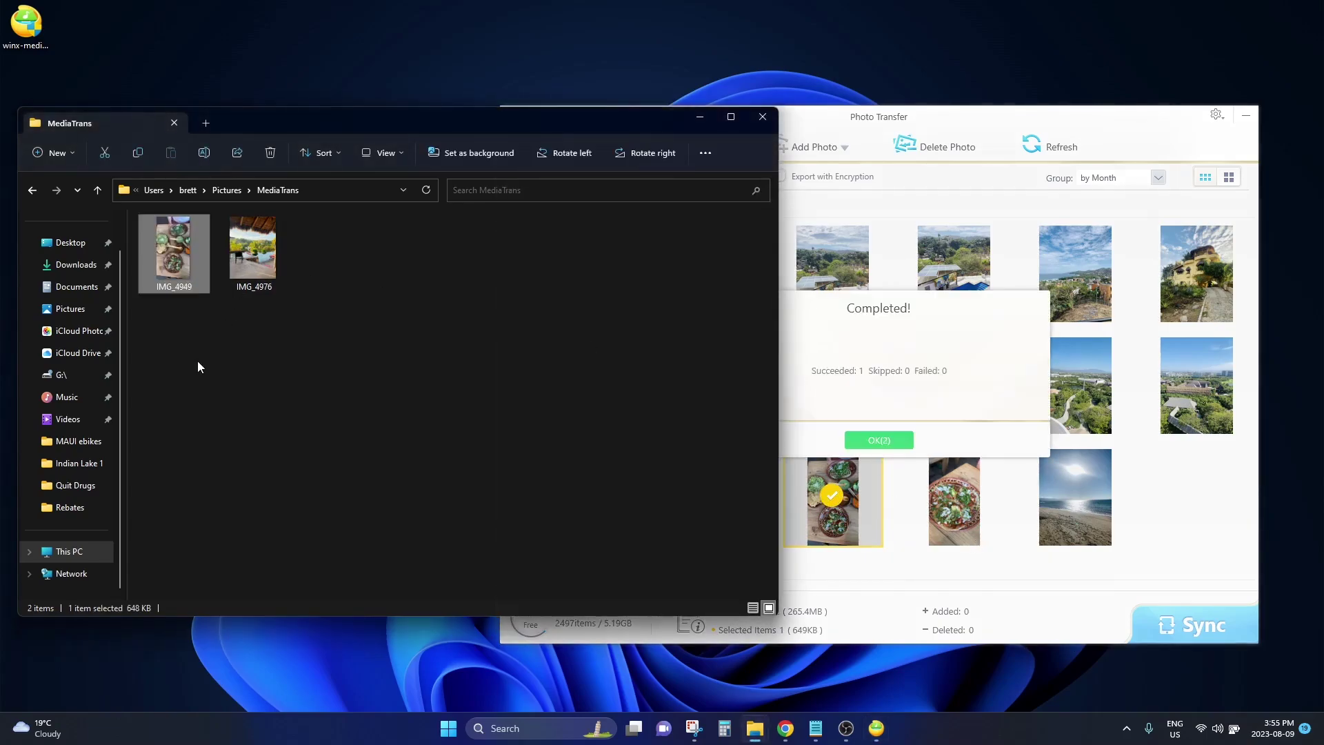
drag(185, 381, 165, 304)
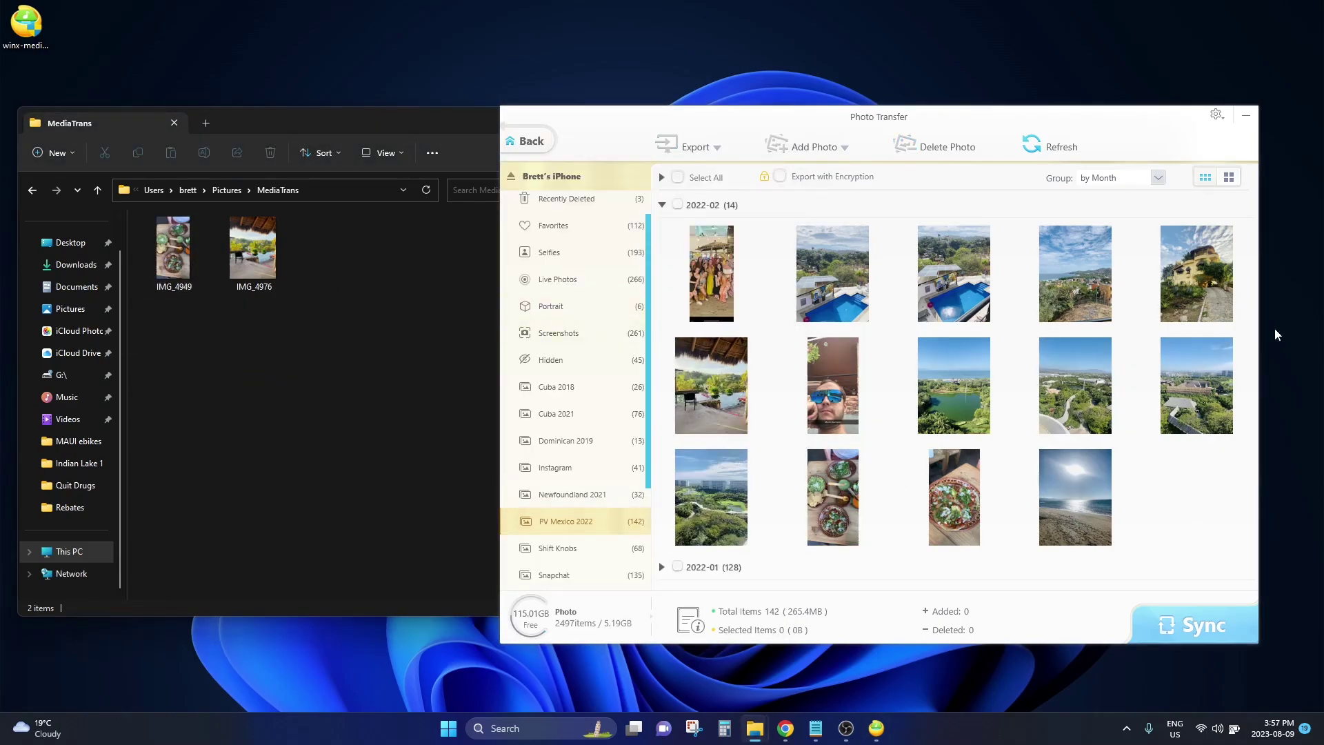
- Snip the folder and iPhone albums area and save it as a PNG in Pictures\MediaTrans
click(693, 728)
click(289, 350)
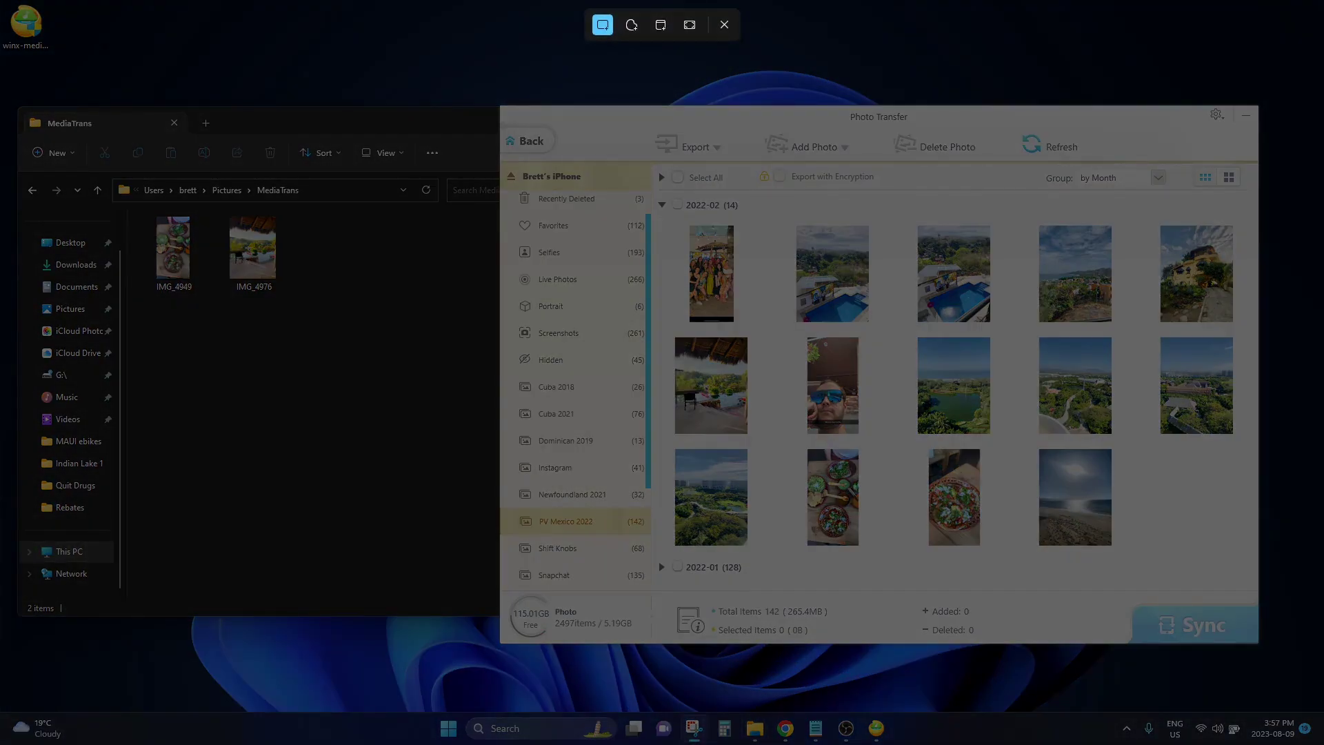
drag(104, 44, 714, 432)
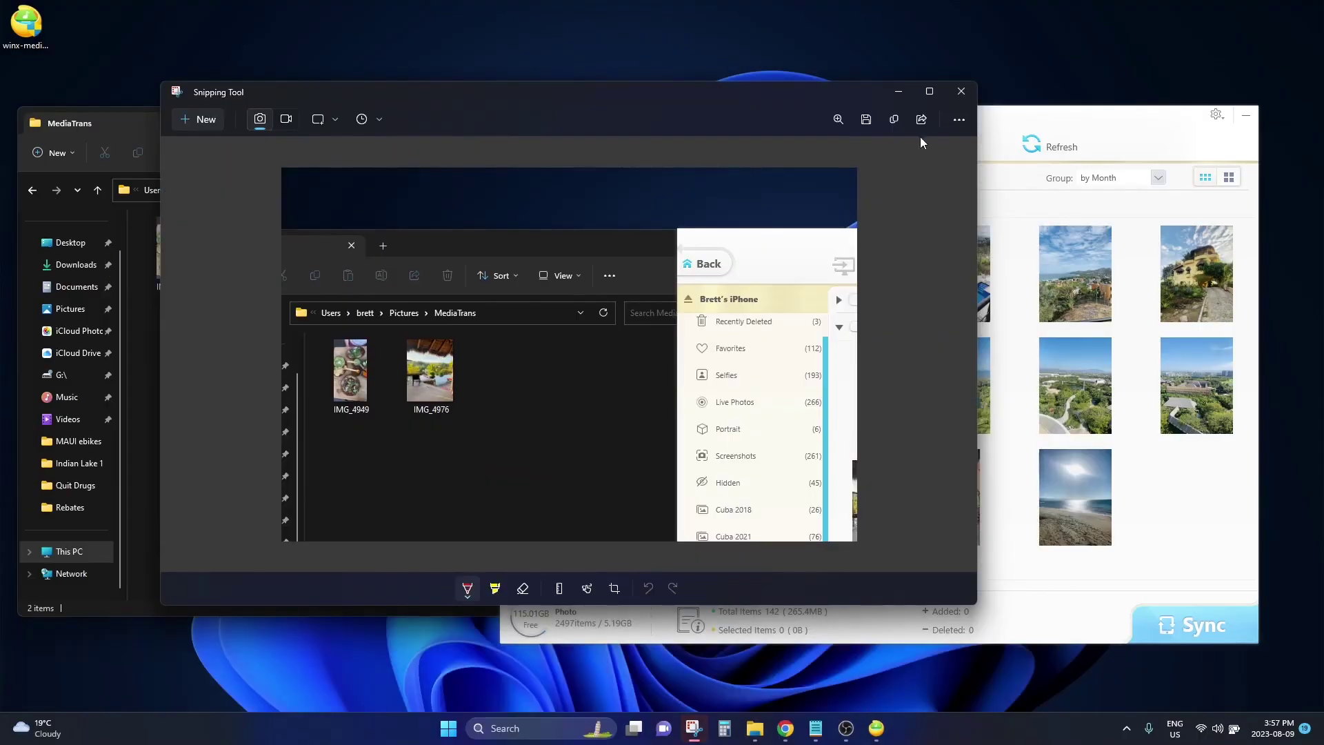
click(866, 120)
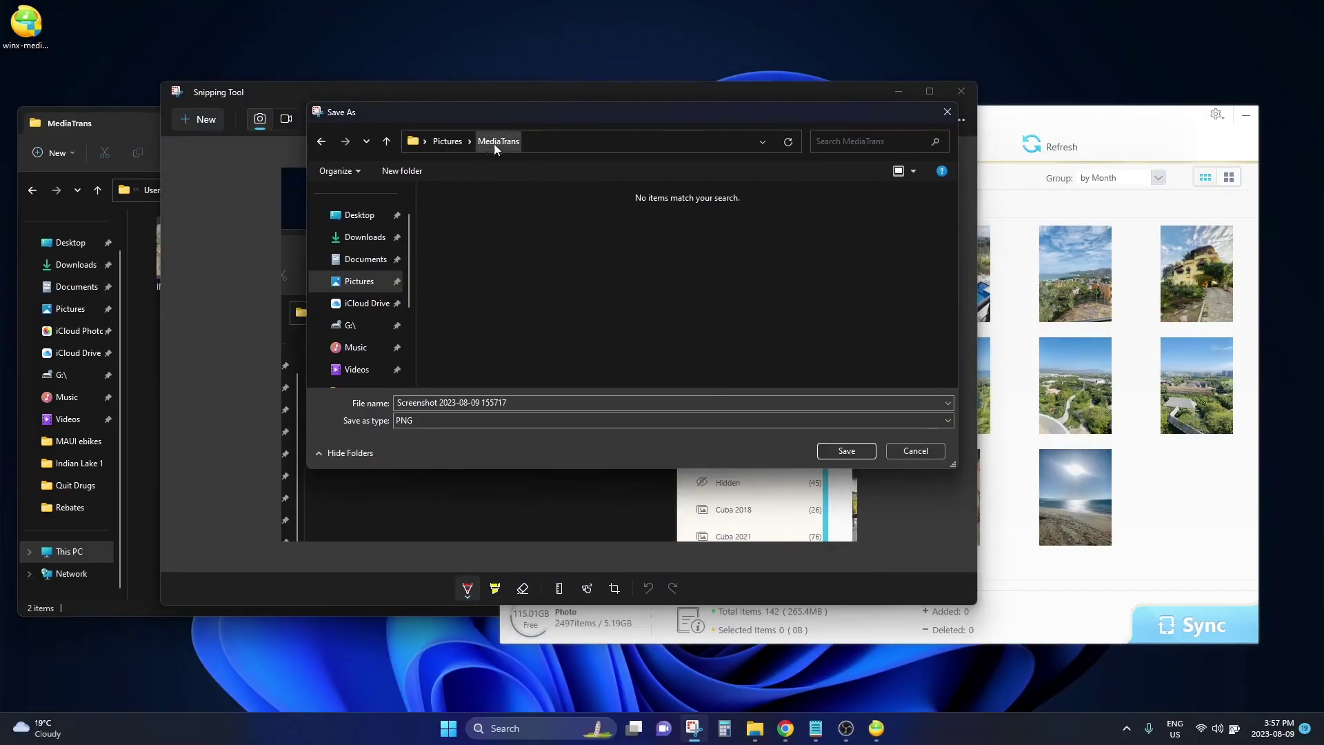
click(844, 450)
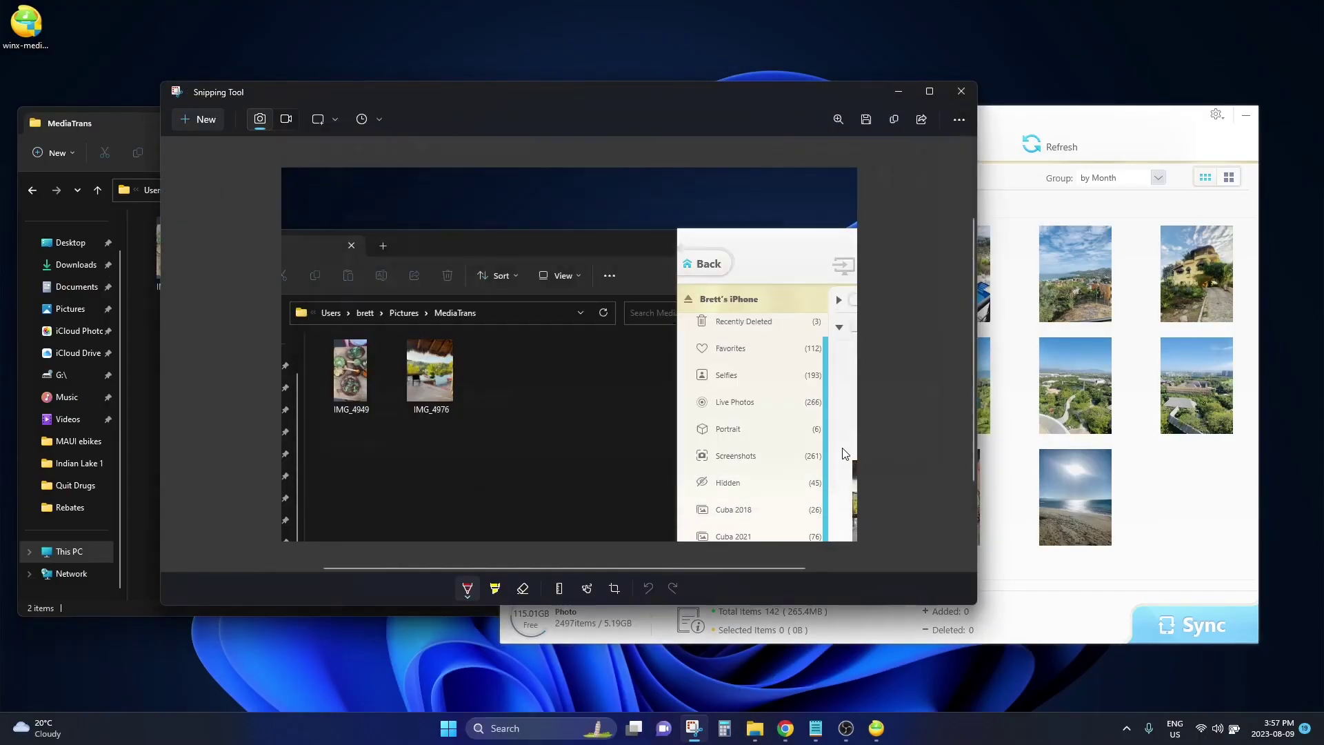
click(898, 91)
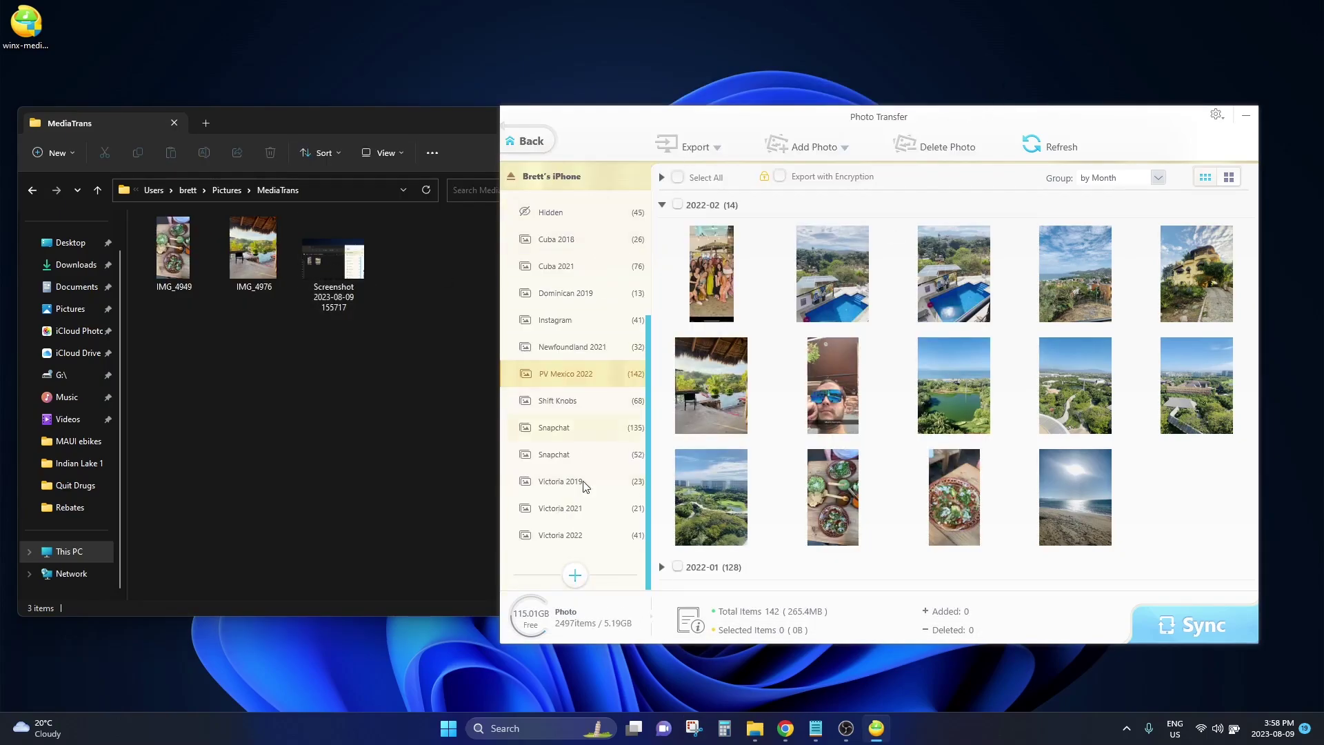
- Create a new iPhone photo album named MediaTrans
click(577, 578)
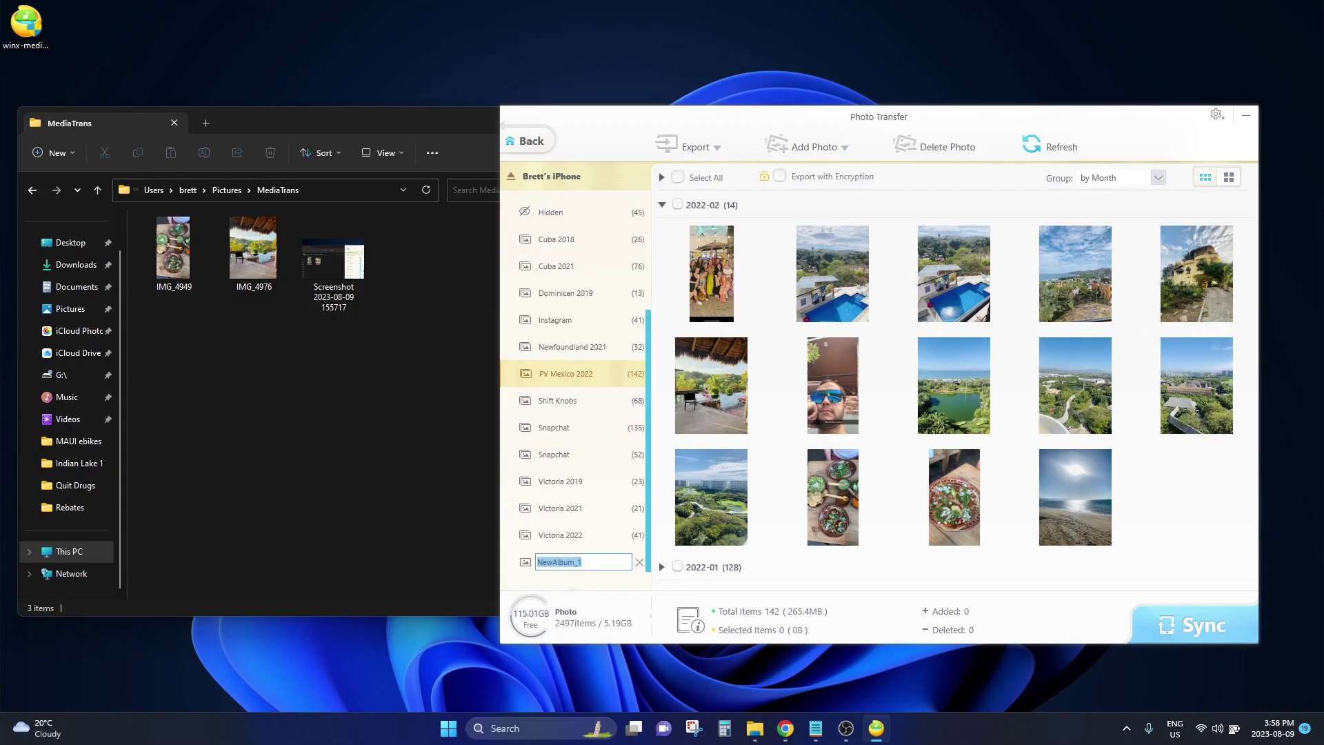
text(MediaTrans)
key(Return)
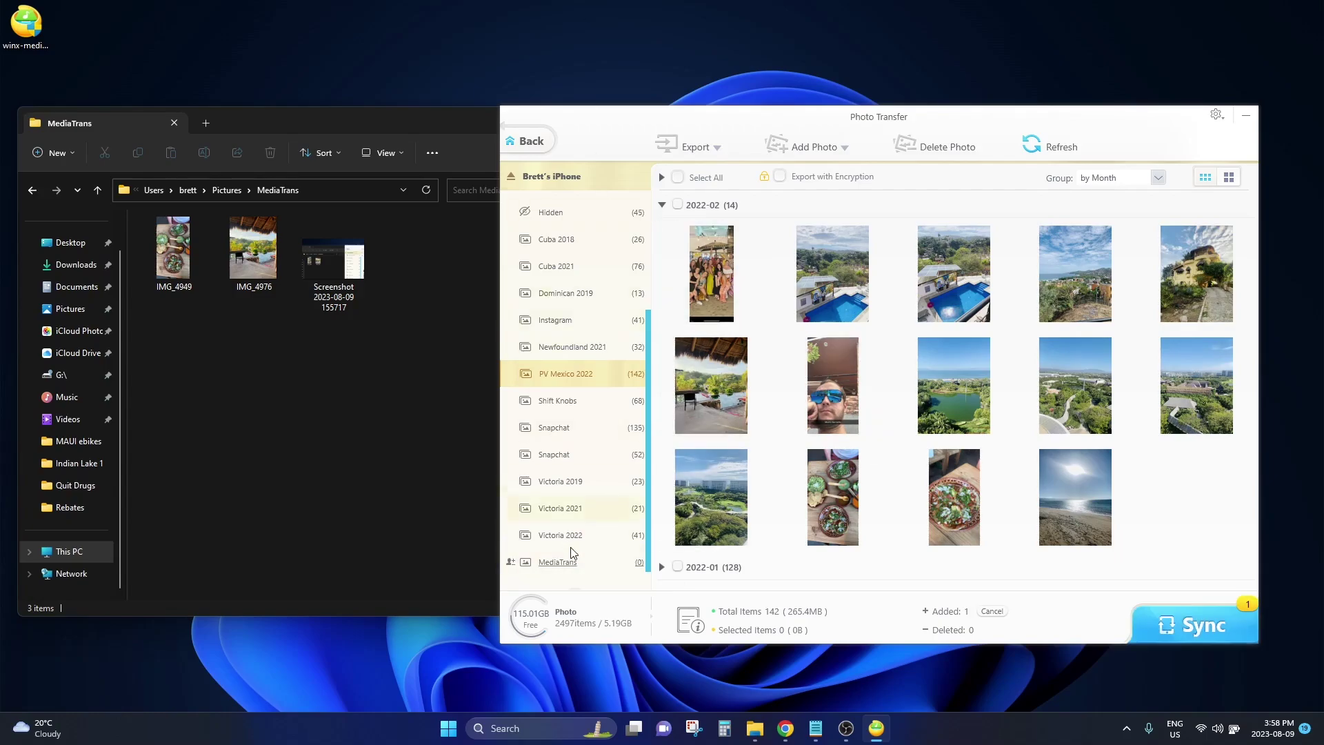
- Add the saved screenshot from the PC into the MediaTrans album
mouse_move(600, 565)
click(598, 562)
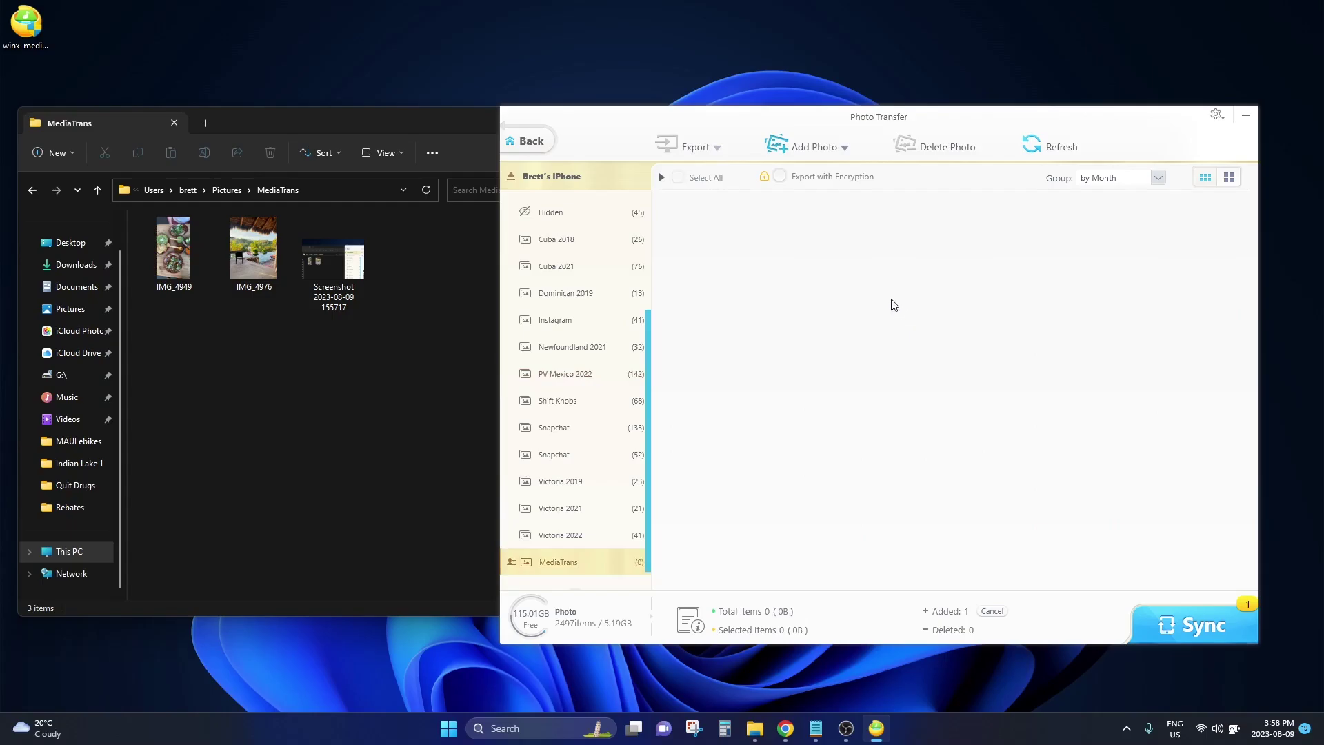
click(814, 146)
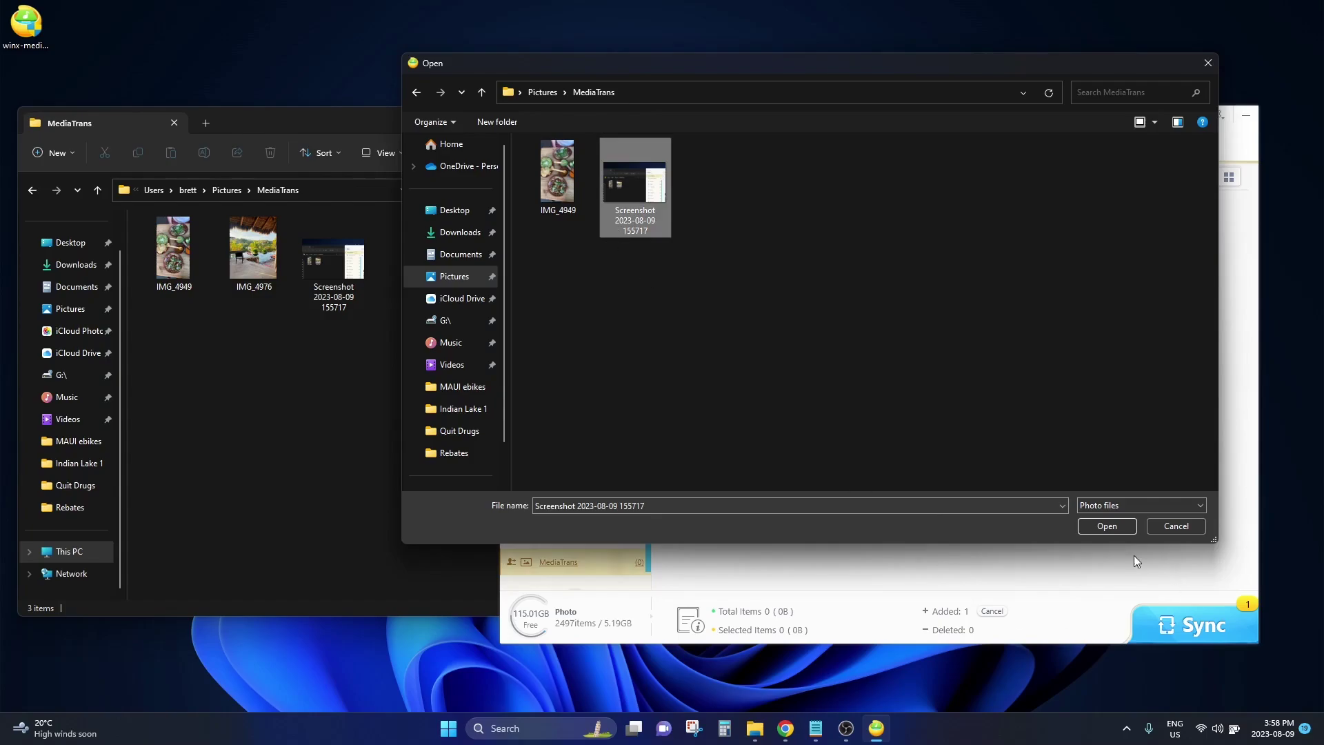
click(1103, 526)
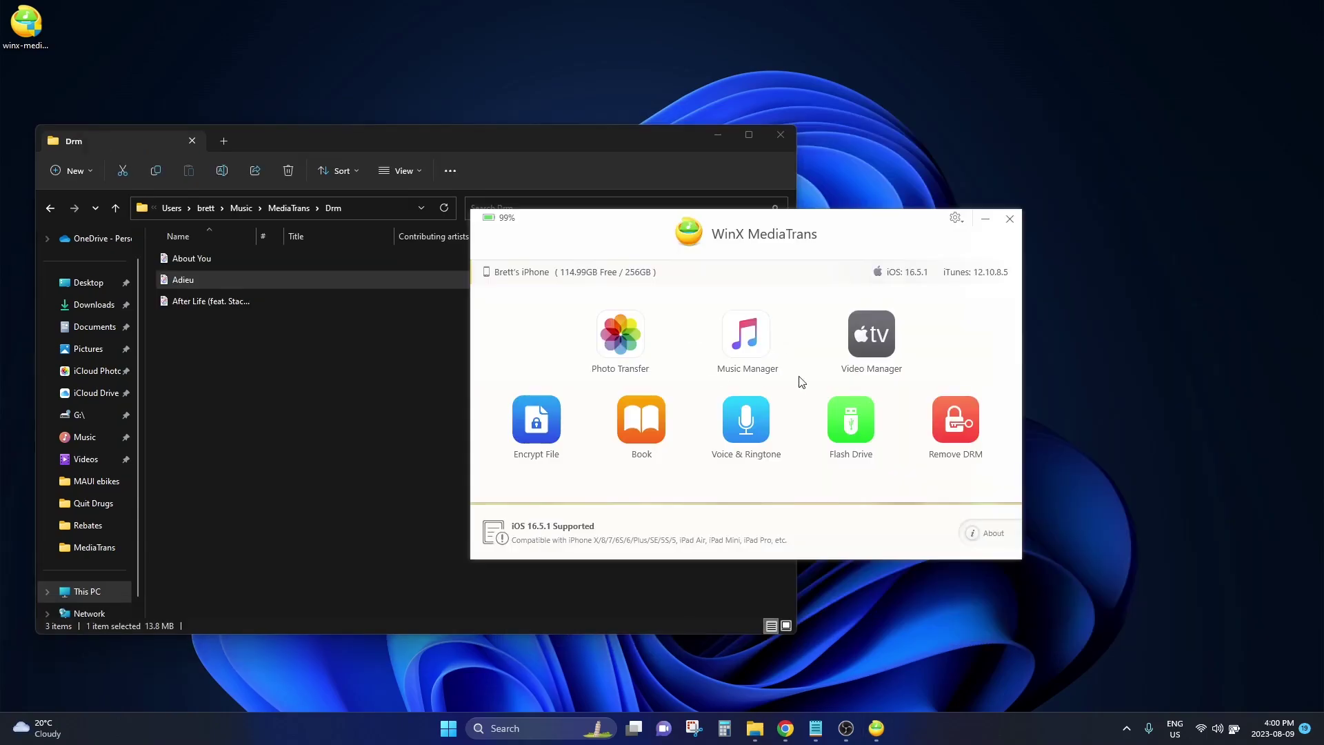
- Tick About You, Adieu and After Life in the EDM playlist and export them to the PC
drag(776, 232, 802, 244)
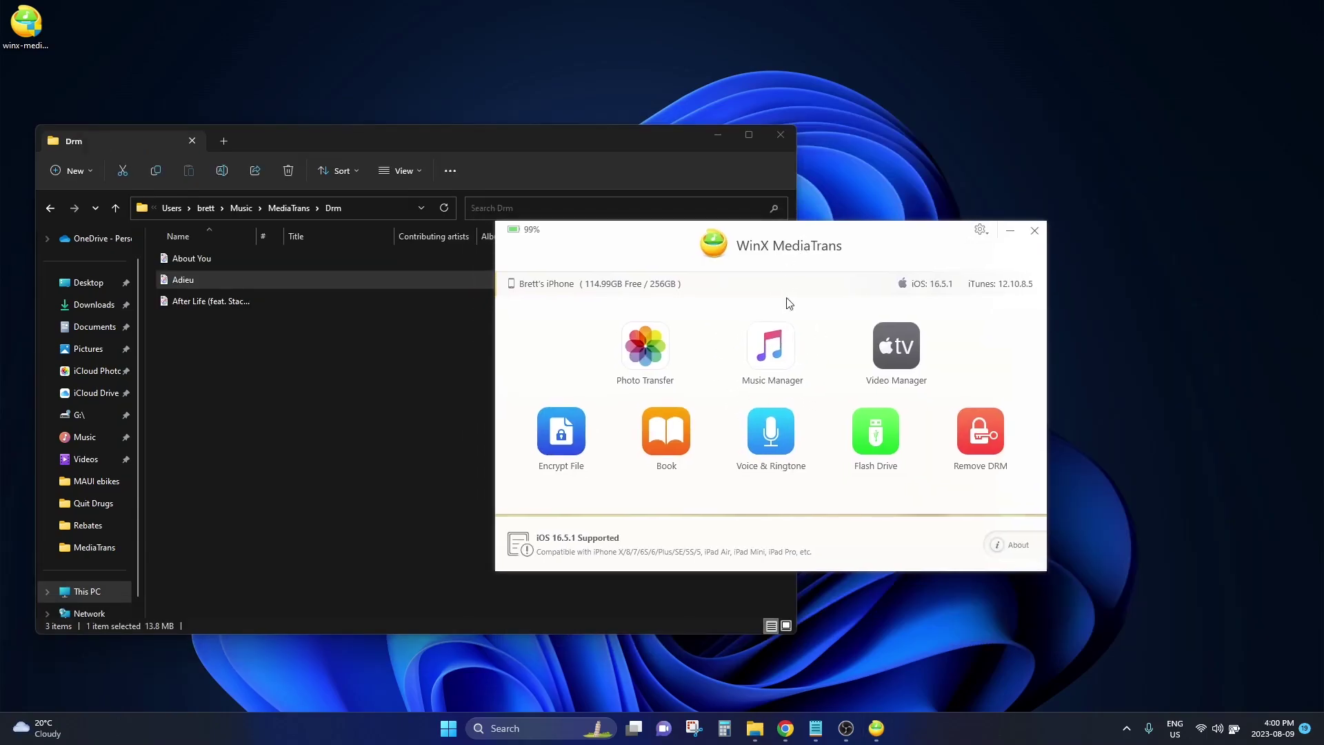
click(773, 345)
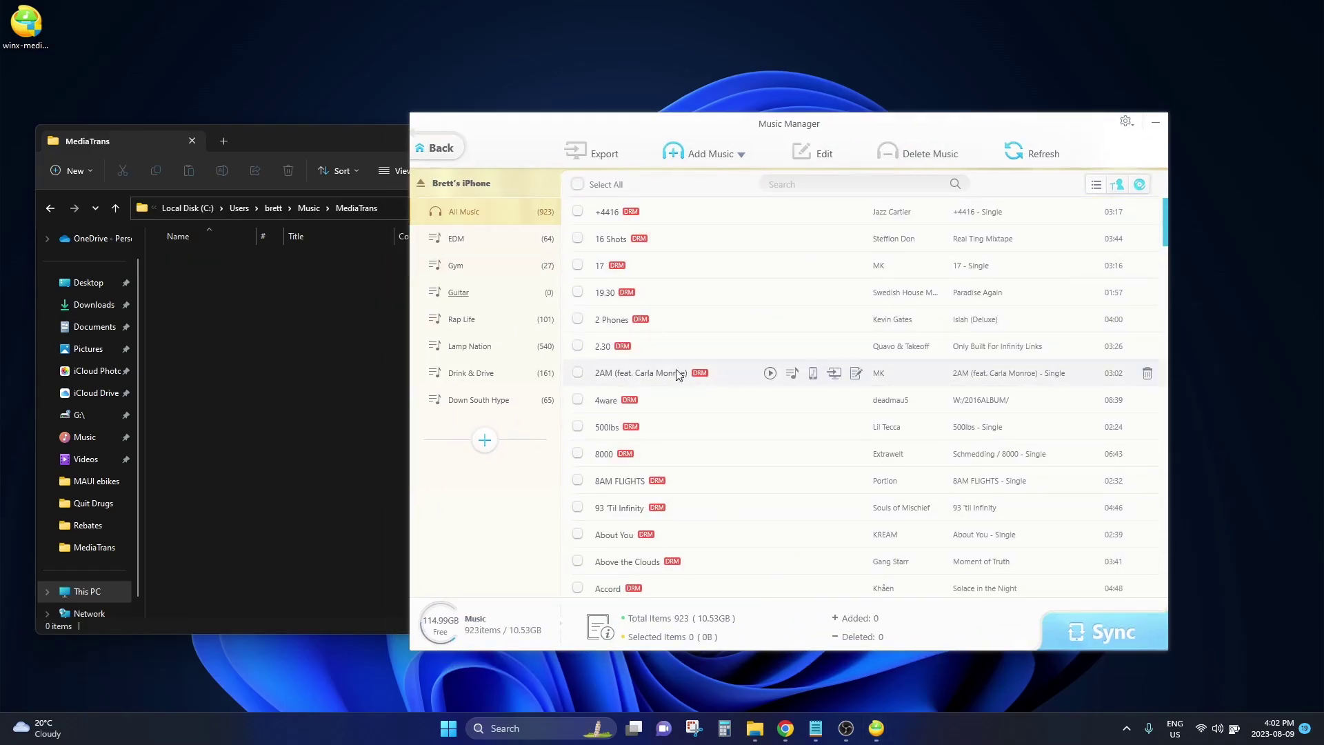
click(498, 239)
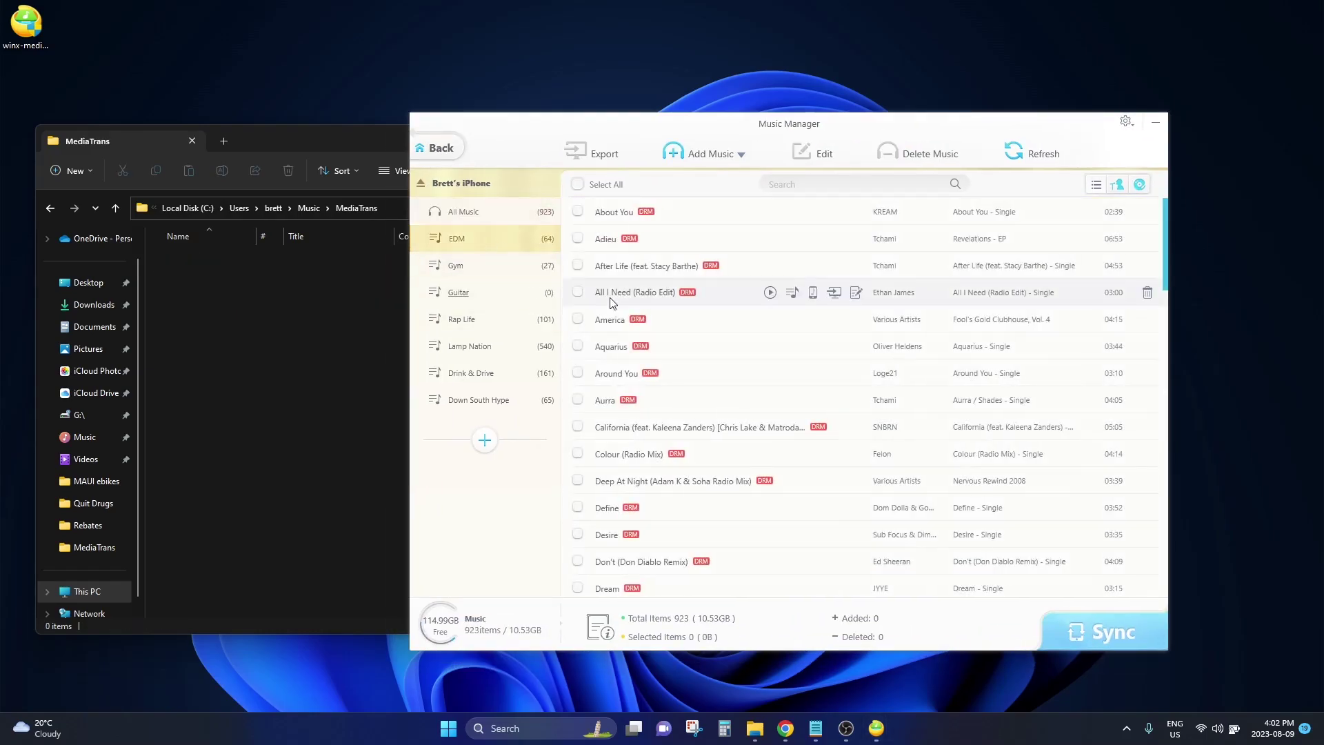
click(578, 212)
click(578, 239)
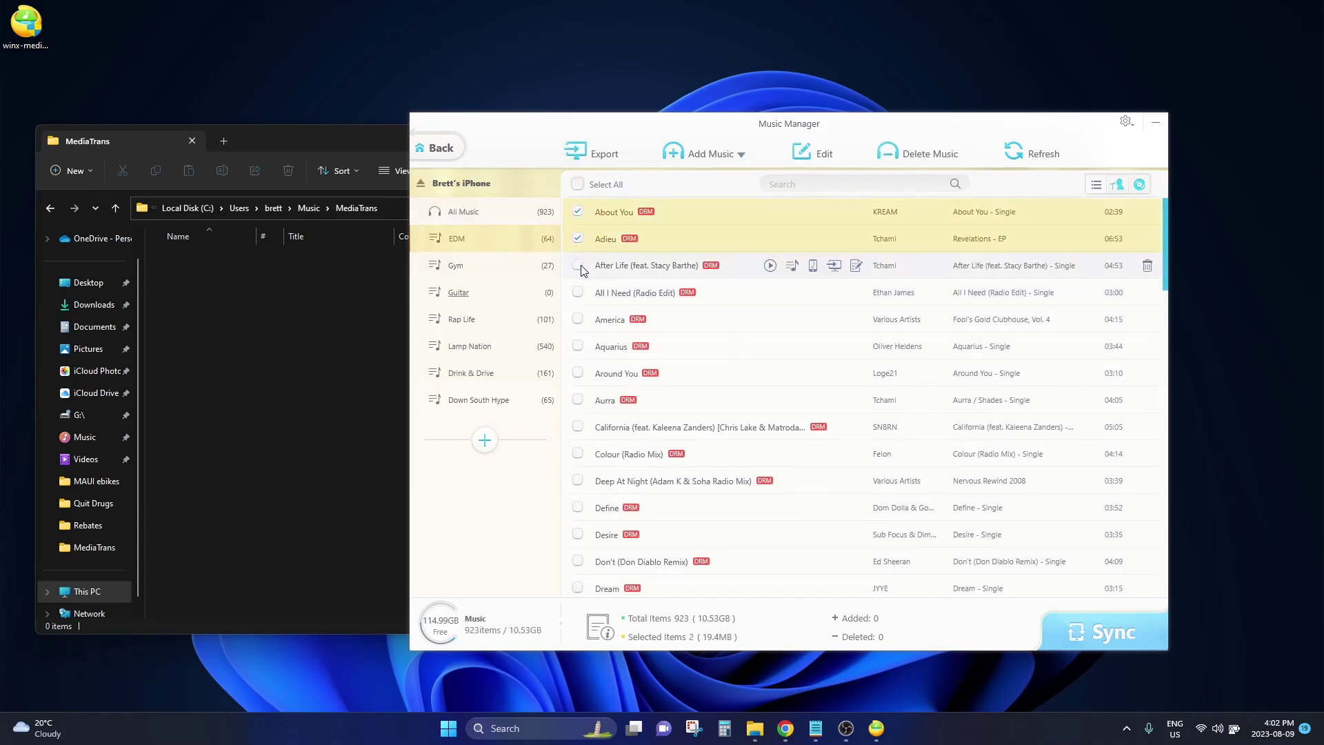
click(579, 266)
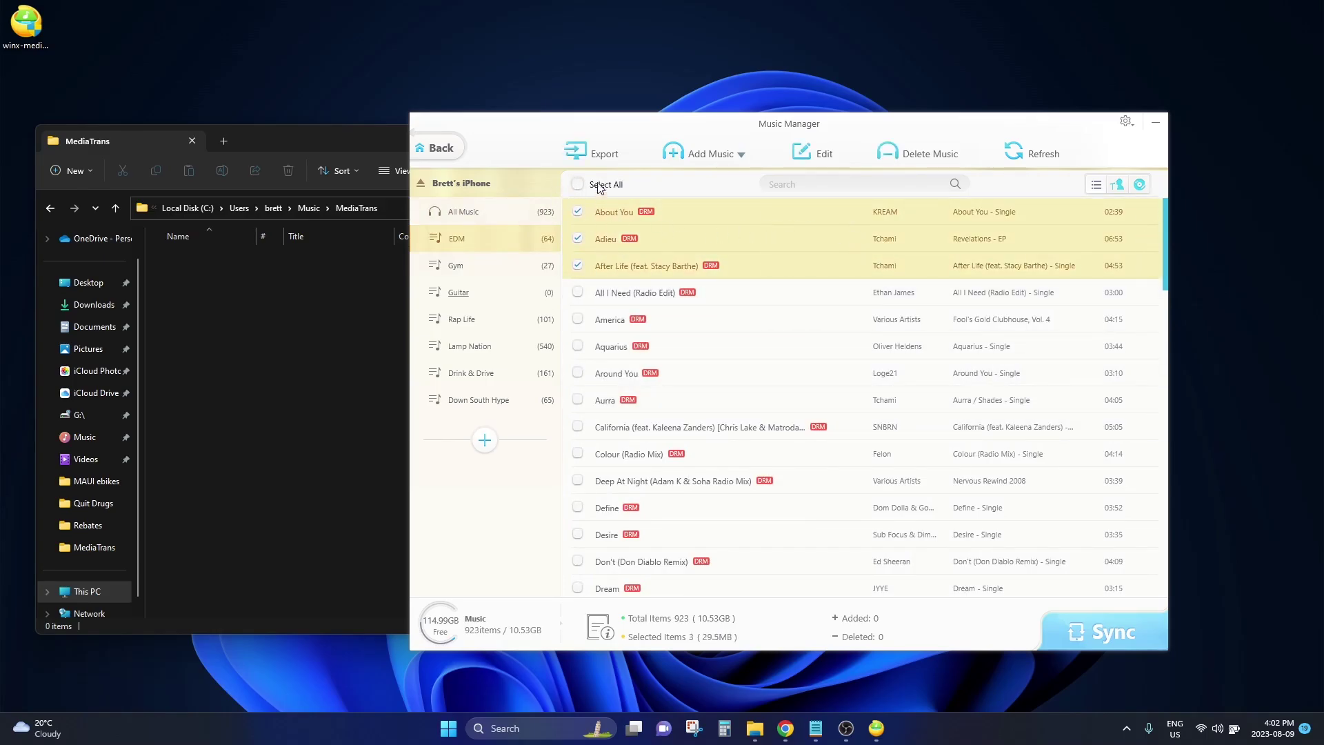
click(597, 156)
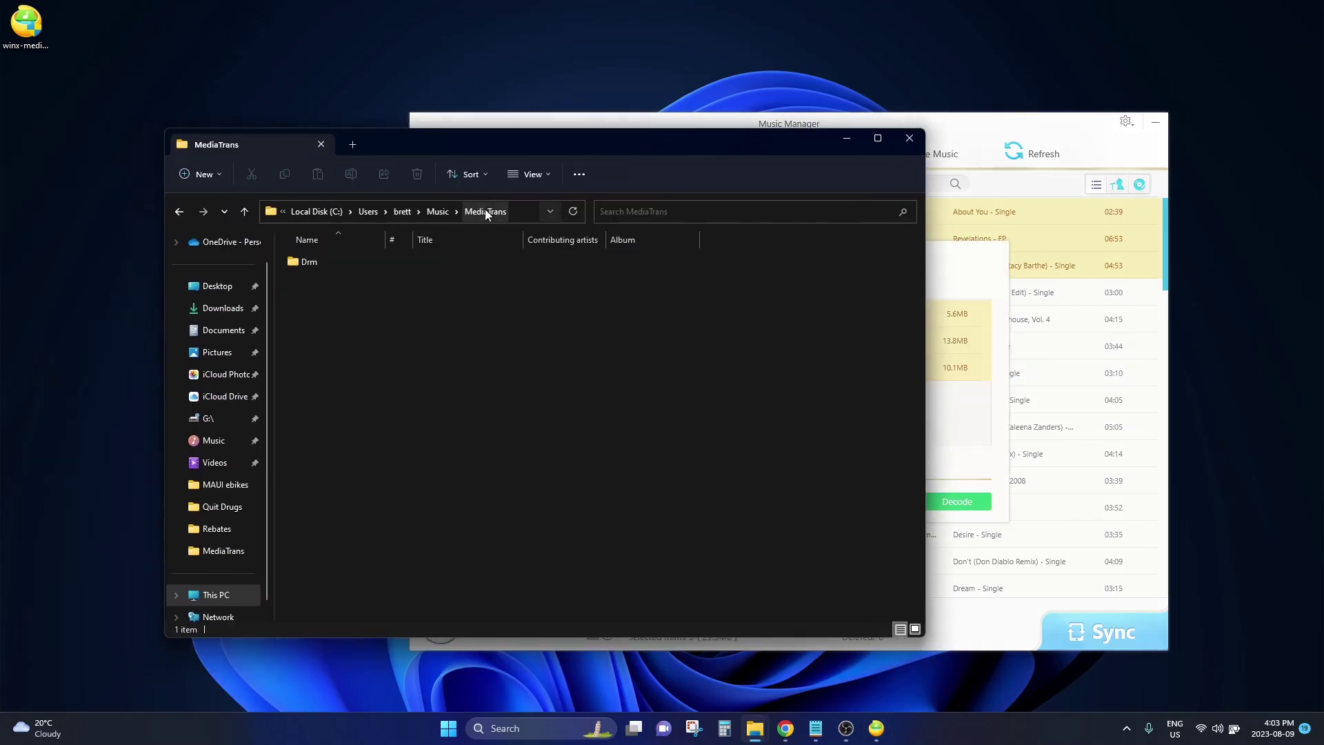
- Open the Drm folder to confirm About You, Adieu and After Life arrived, then return to Music Manager
double_click(304, 263)
drag(391, 405, 320, 254)
click(599, 350)
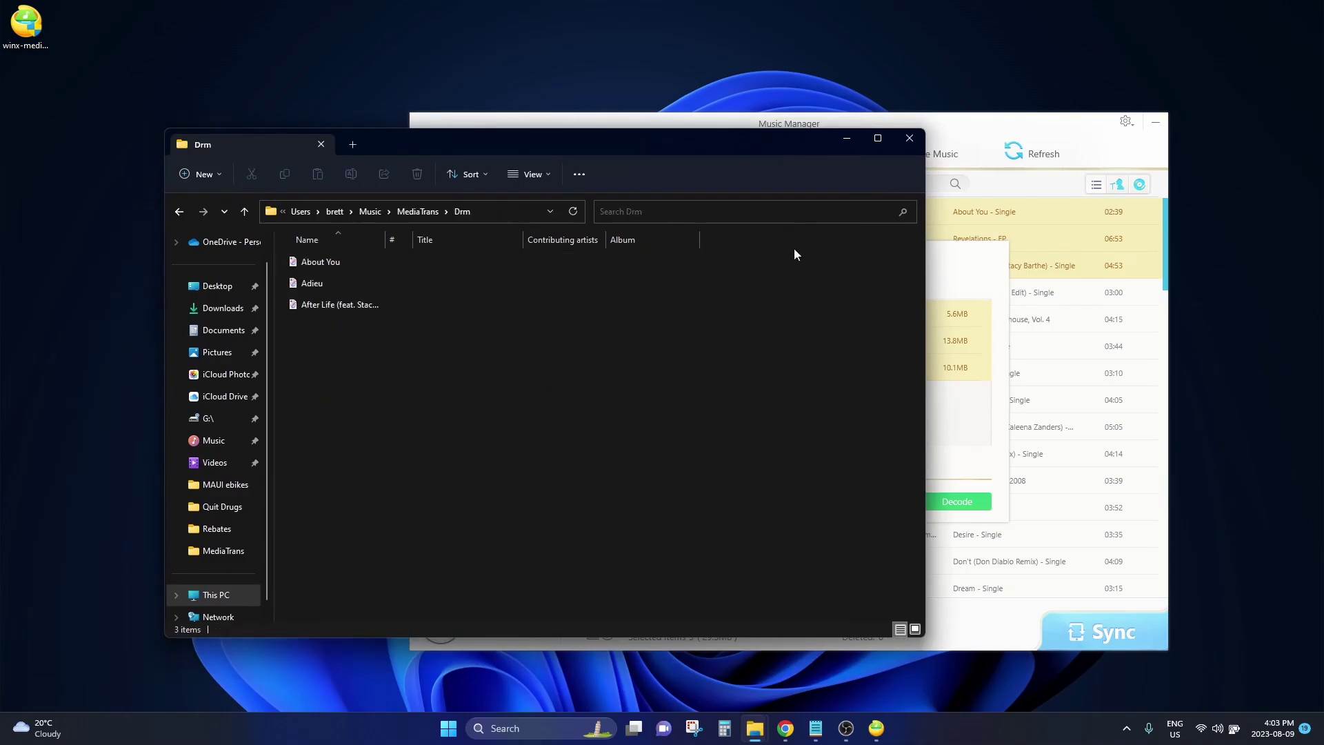
click(963, 439)
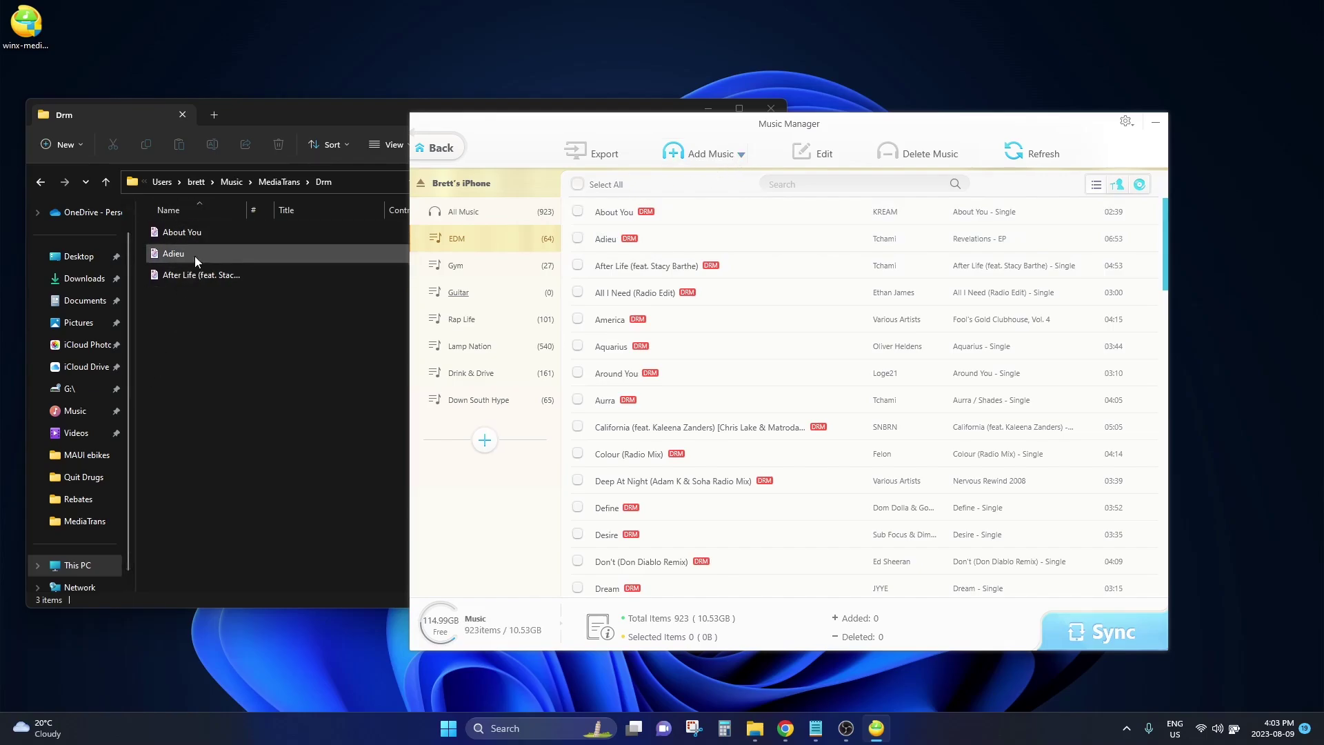
- Start adding music from the PC via Add Music
click(733, 157)
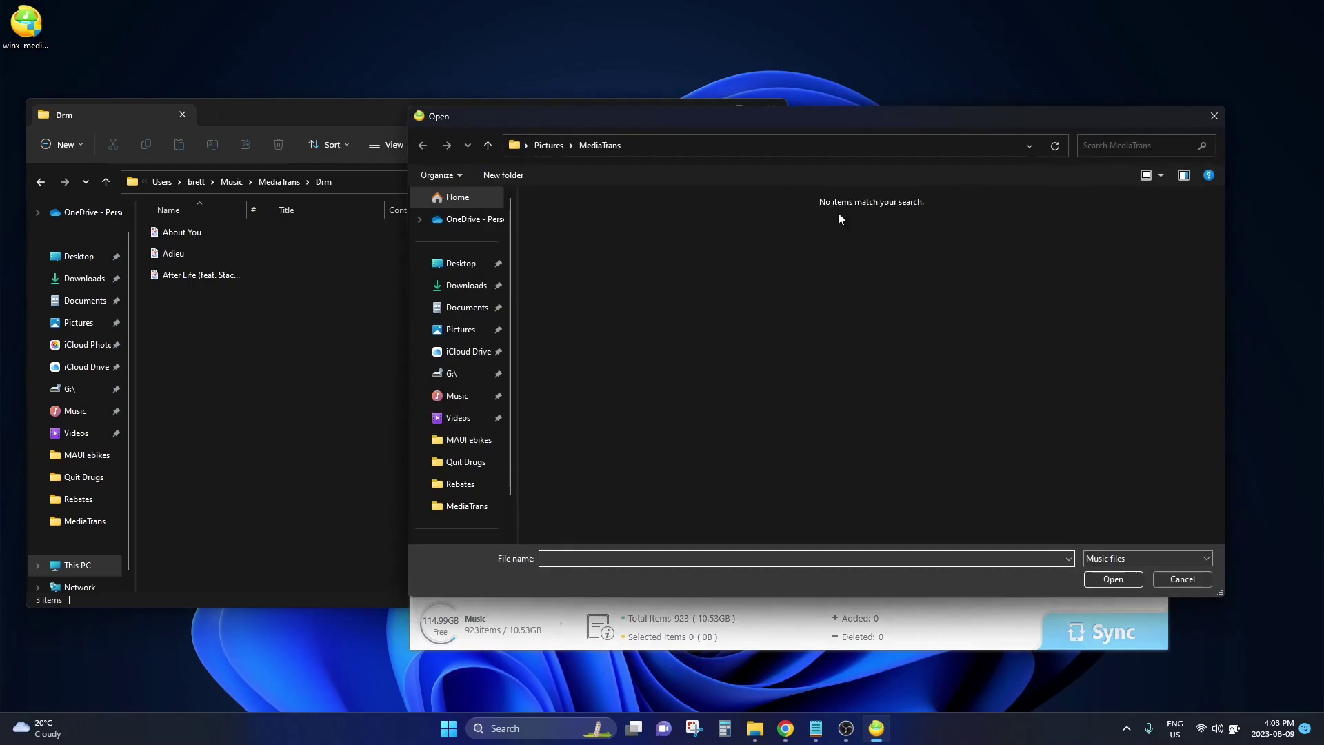